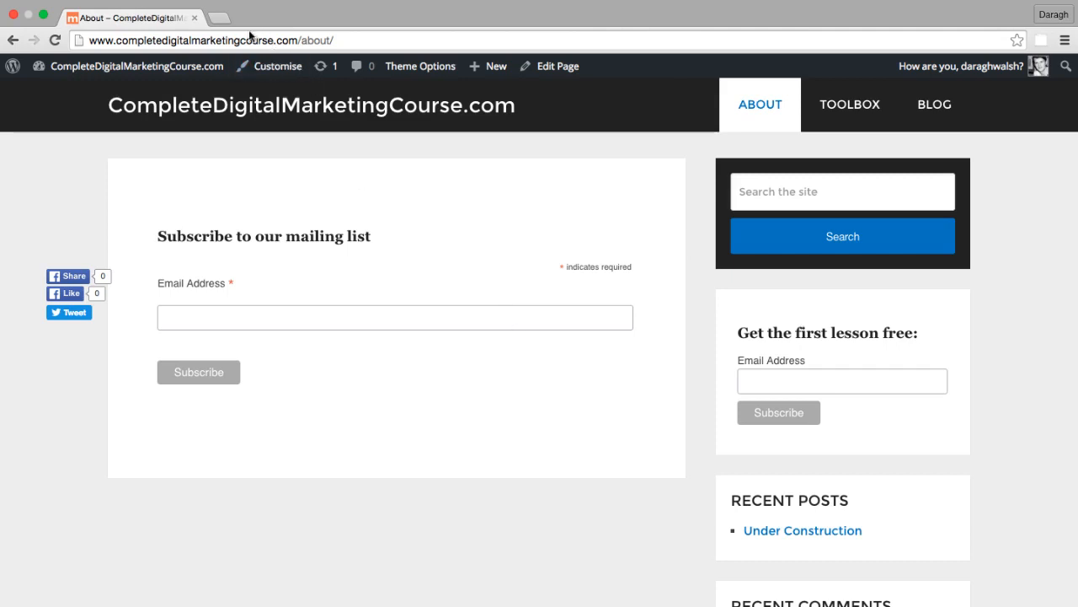
Open mythemeshop.com in a new browser tab.
click(226, 24)
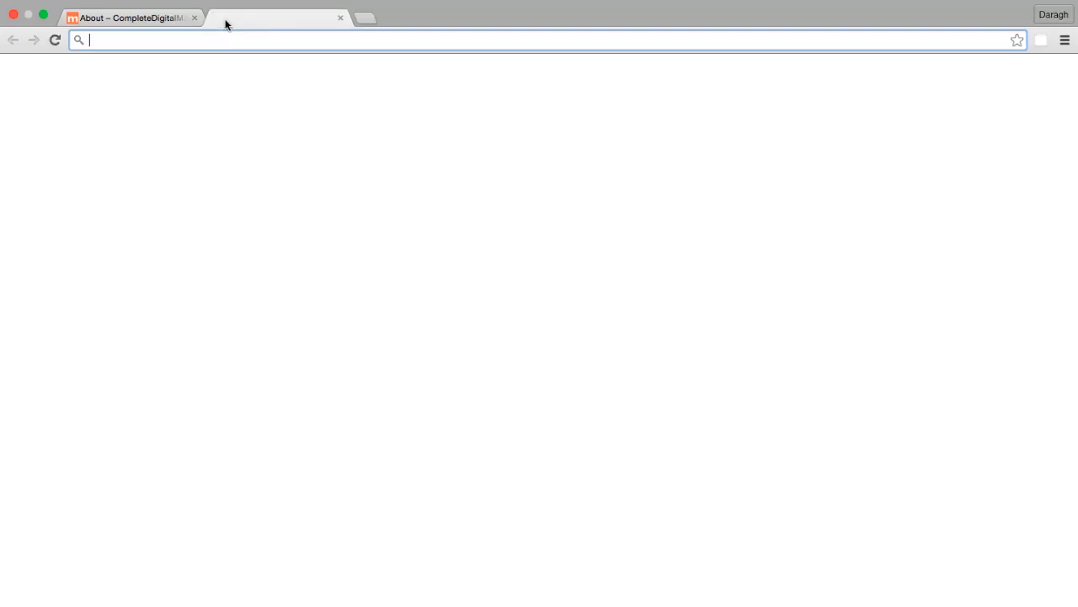
text(my)
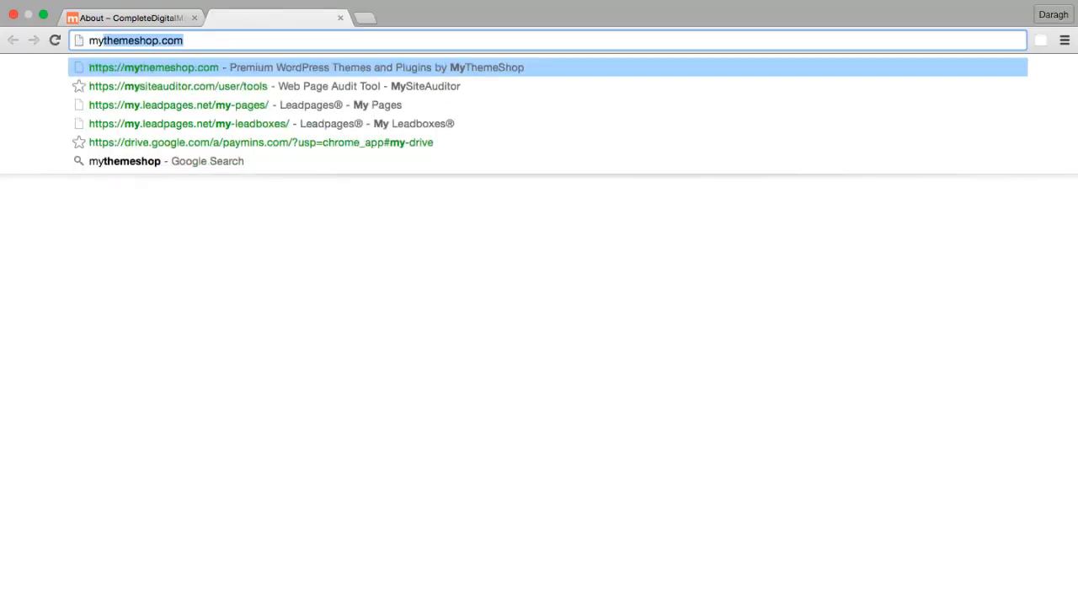
key(Return)
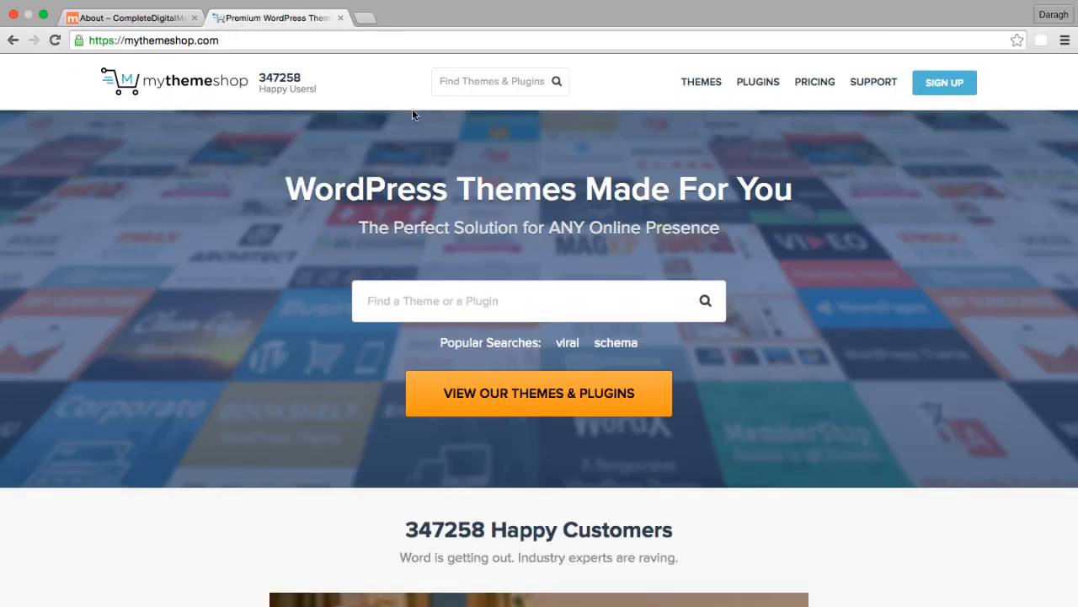
Search the MyThemeShop site for "wp subscriber pro".
click(458, 78)
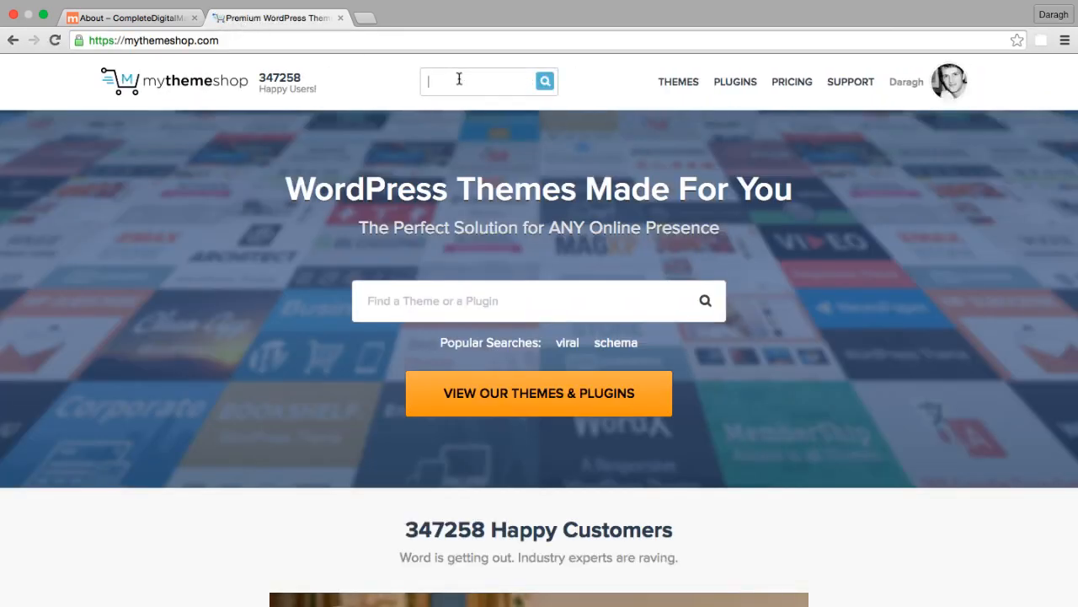
text(wp)
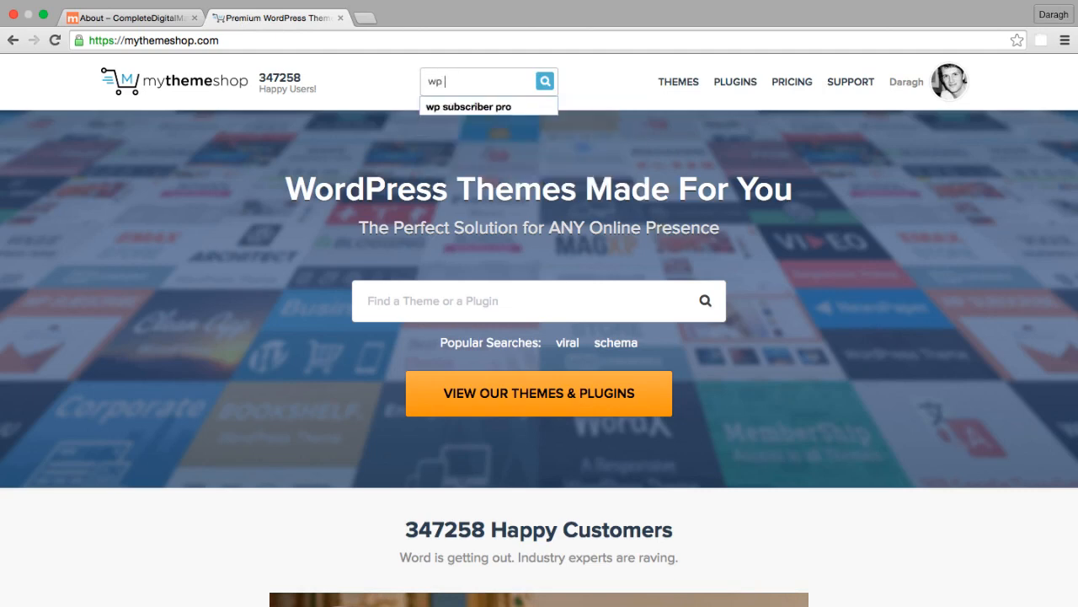
click(463, 106)
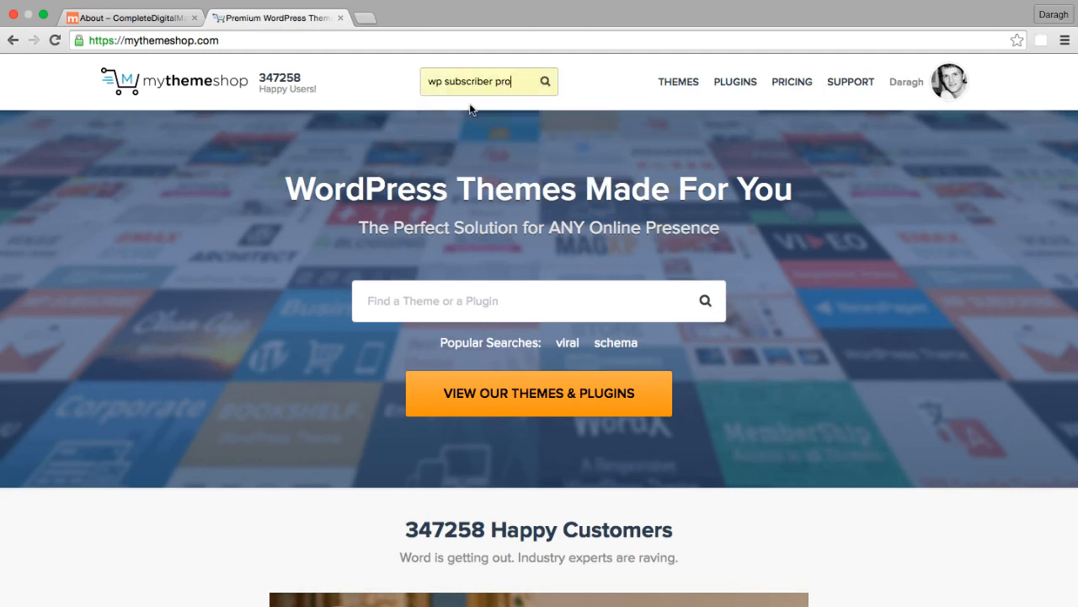
click(546, 82)
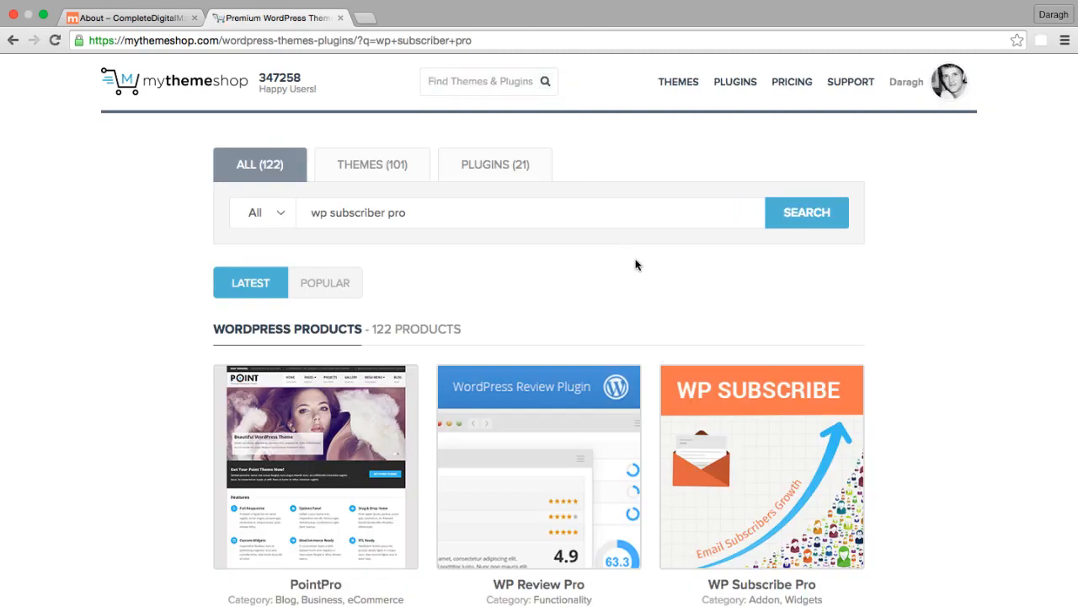
Open the WP Subscribe Pro product page from the search results and launch its demo.
scroll(638, 269, down, 2)
mouse_move(846, 431)
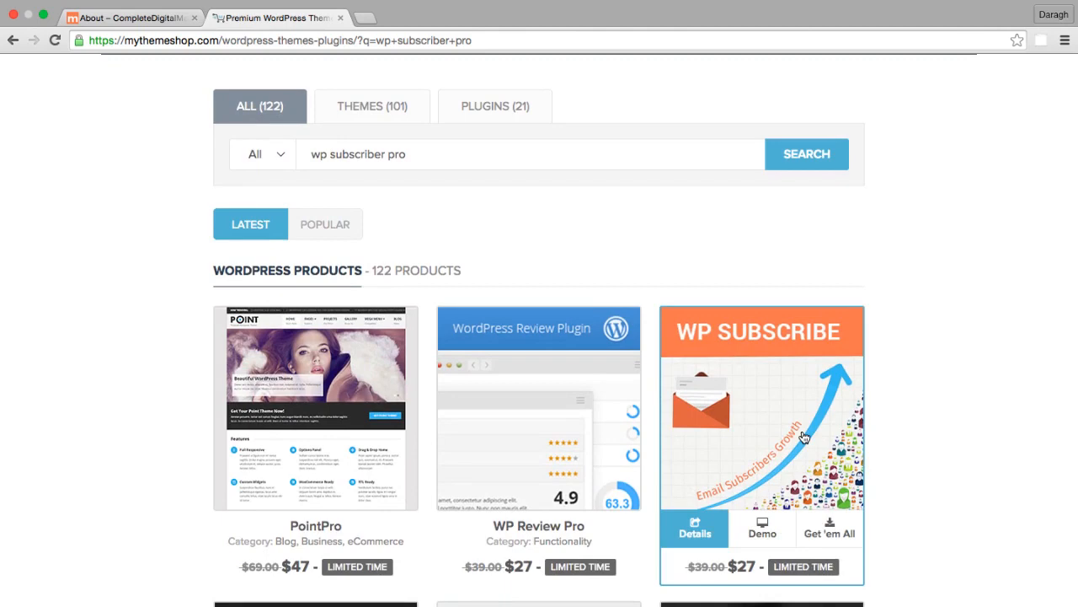
click(805, 436)
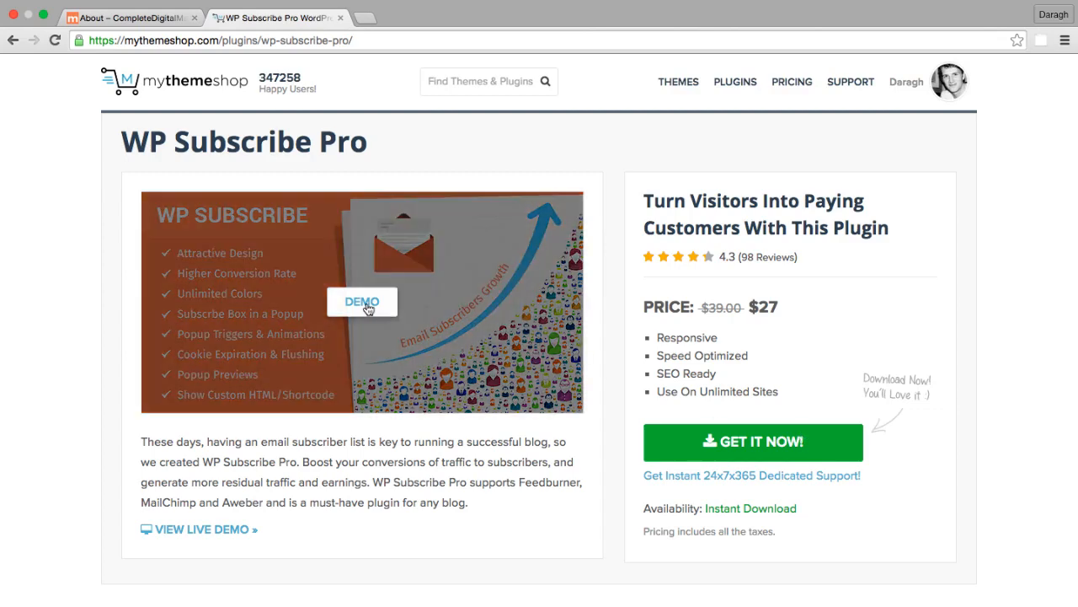
click(368, 309)
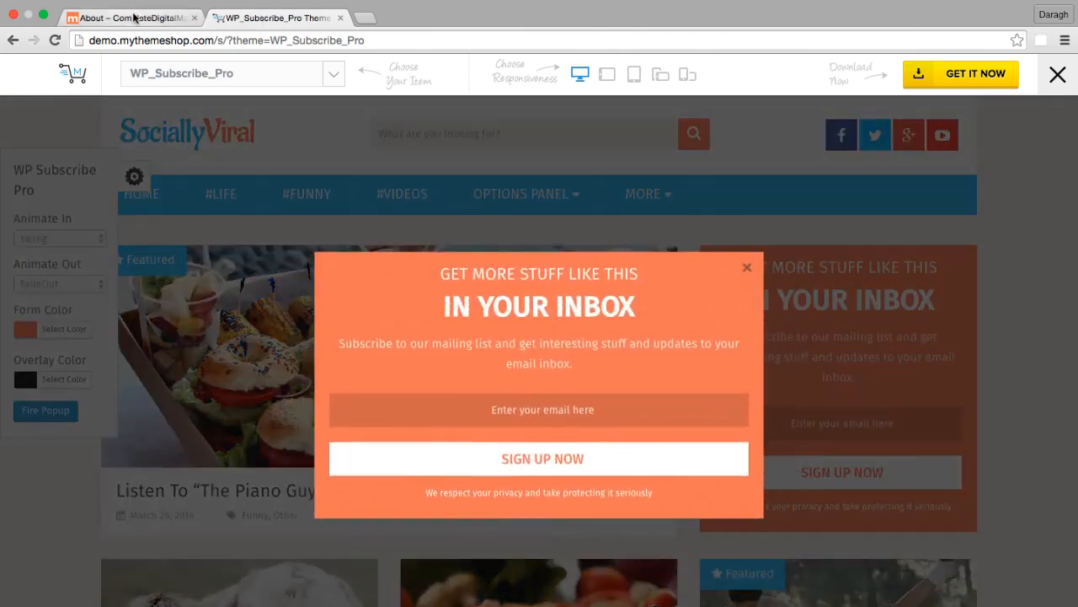
Compare the subscribe forms on the site's About page with the WP Subscribe Pro demo, and dismiss the demo popup.
click(135, 18)
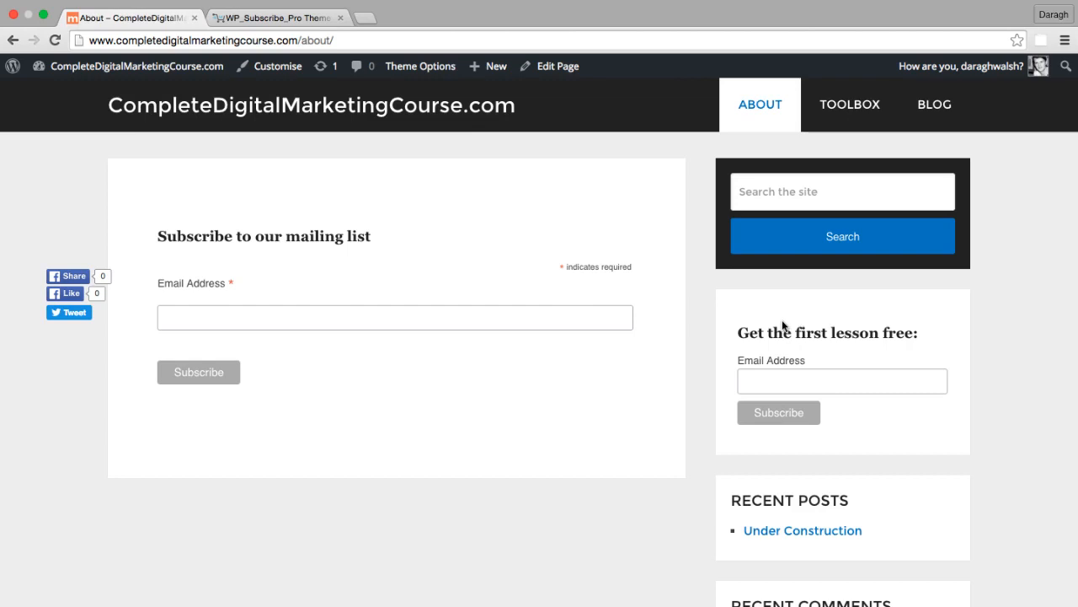
click(283, 18)
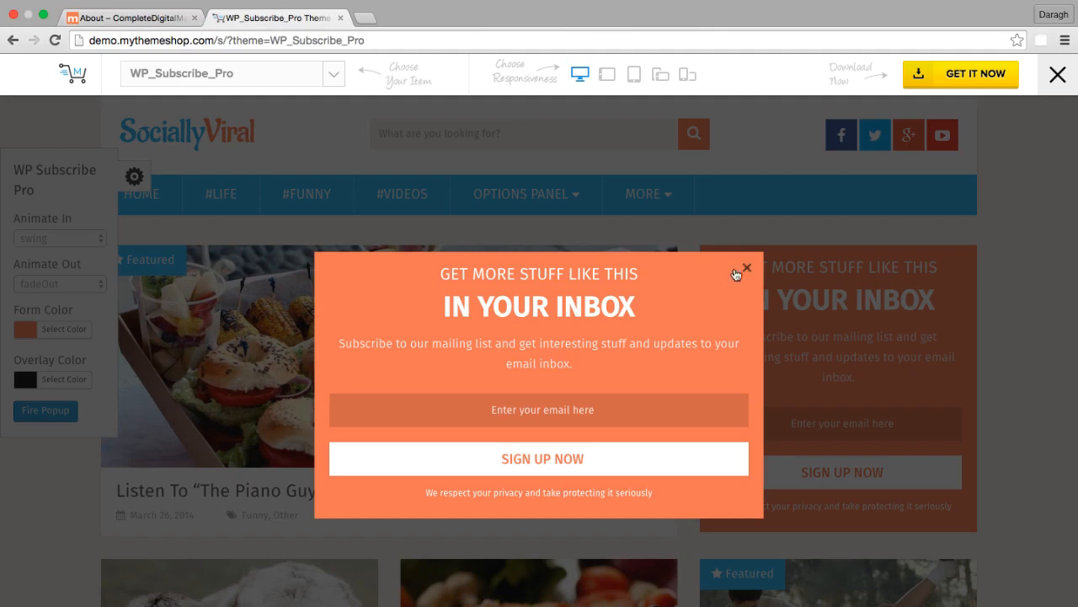
click(746, 271)
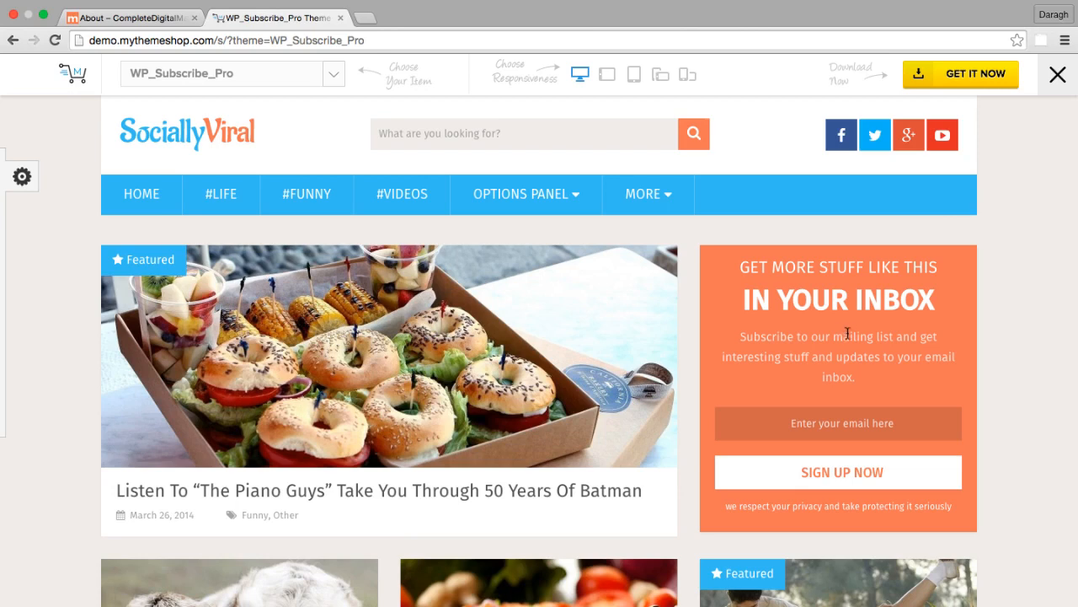
Expand the demo's WP Subscribe Pro settings, fire the popup to preview it, and close it.
click(24, 178)
click(51, 419)
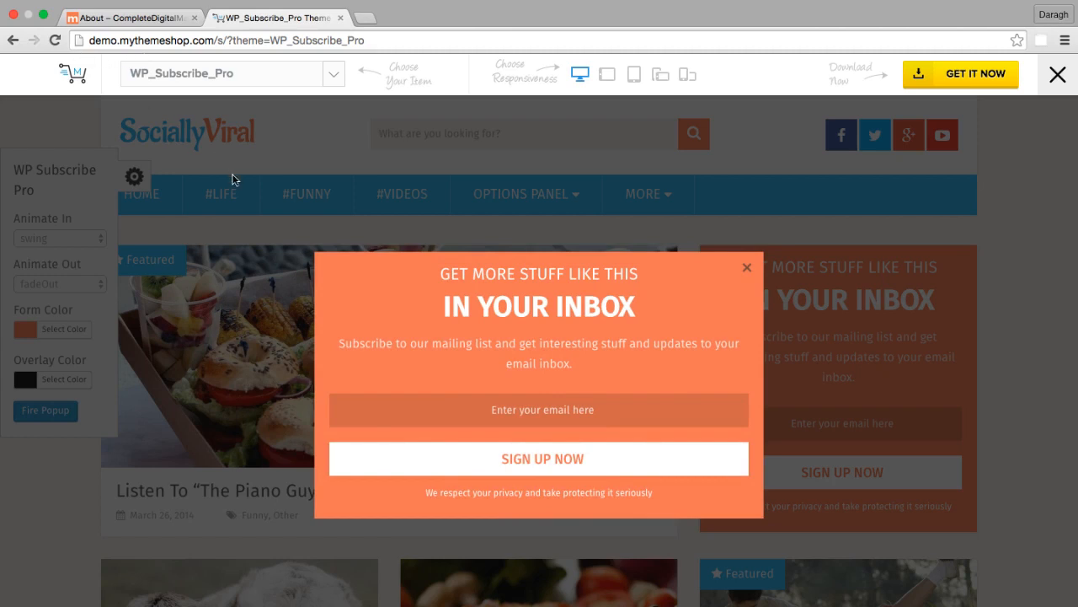
click(747, 270)
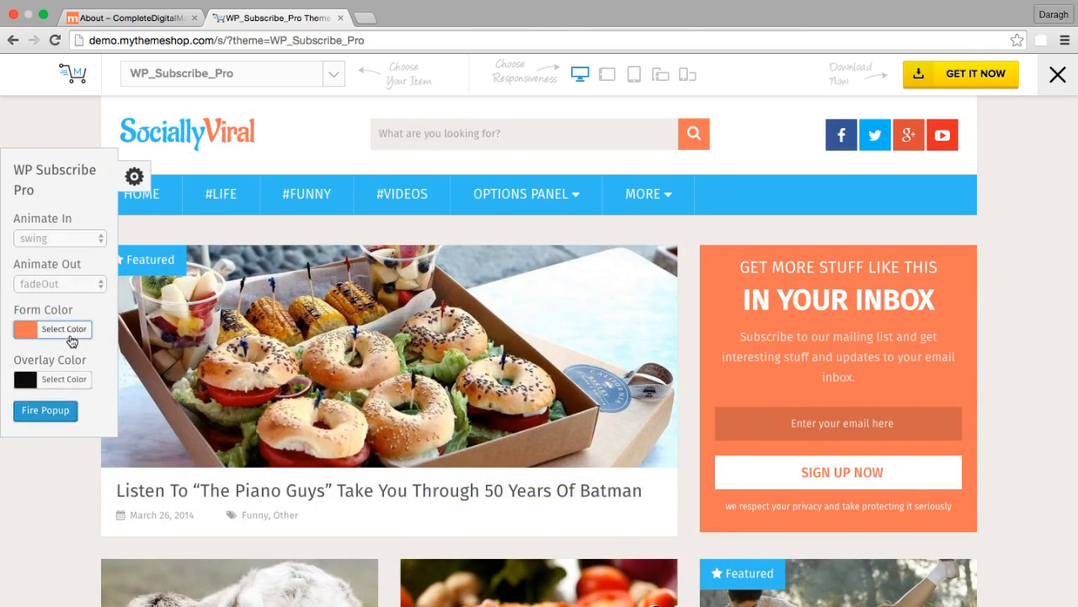
Set the demo's form color to blue (#1e73be) and try to preview the popup.
click(67, 329)
click(138, 504)
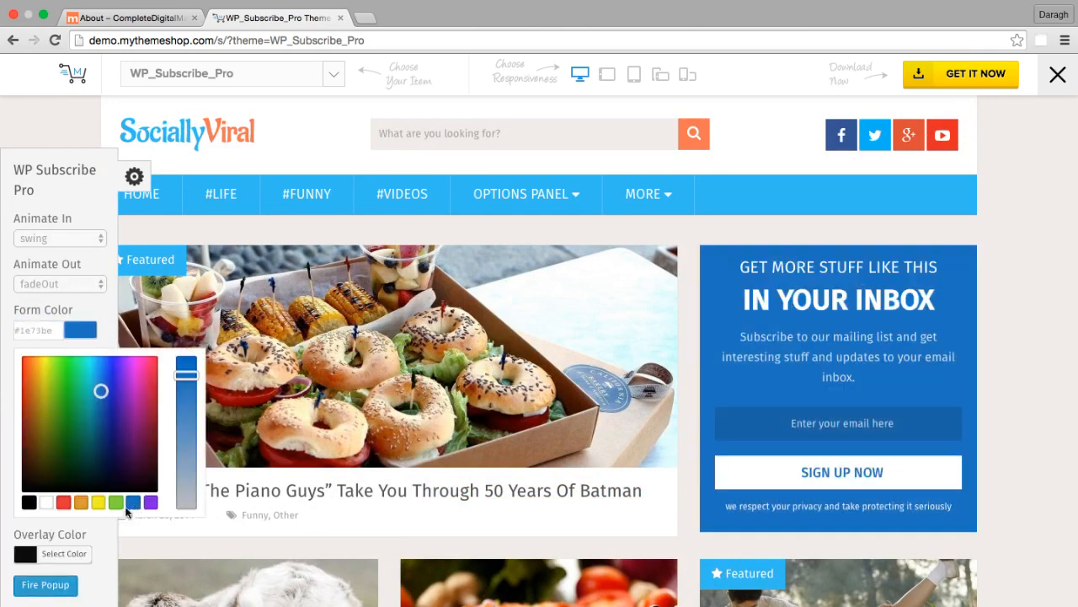
click(51, 583)
Set the demo's form color to orange (#dd9933), fire the popup to preview it, and close it.
click(90, 504)
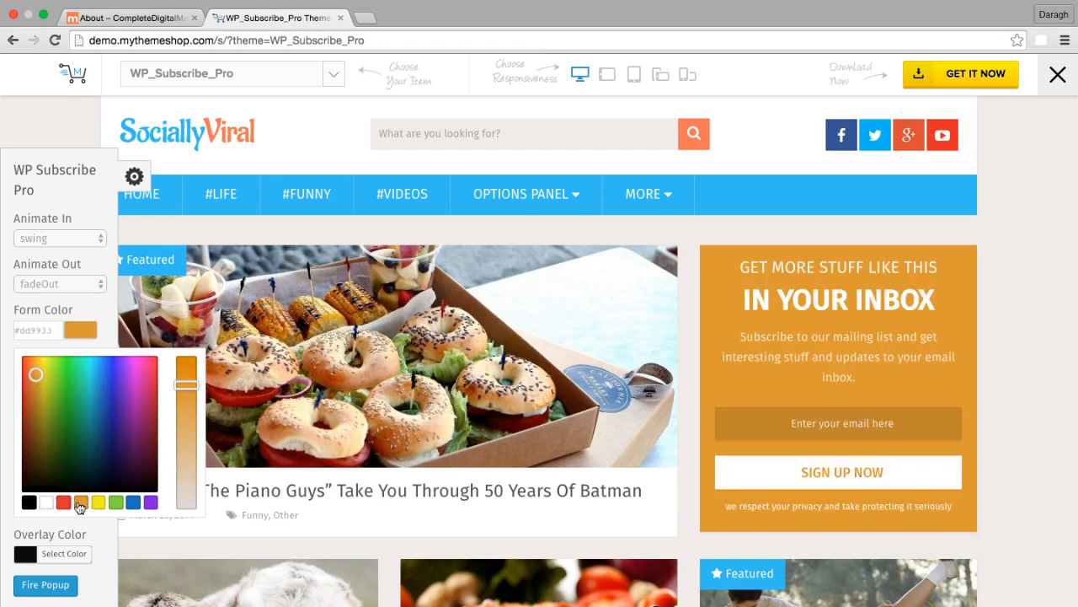
click(45, 584)
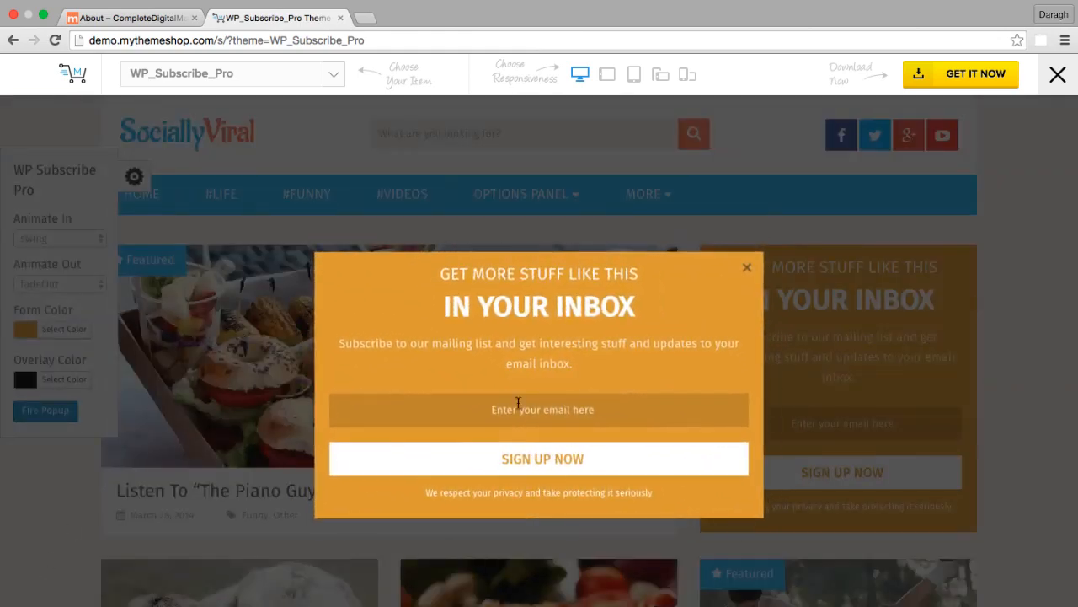
click(747, 268)
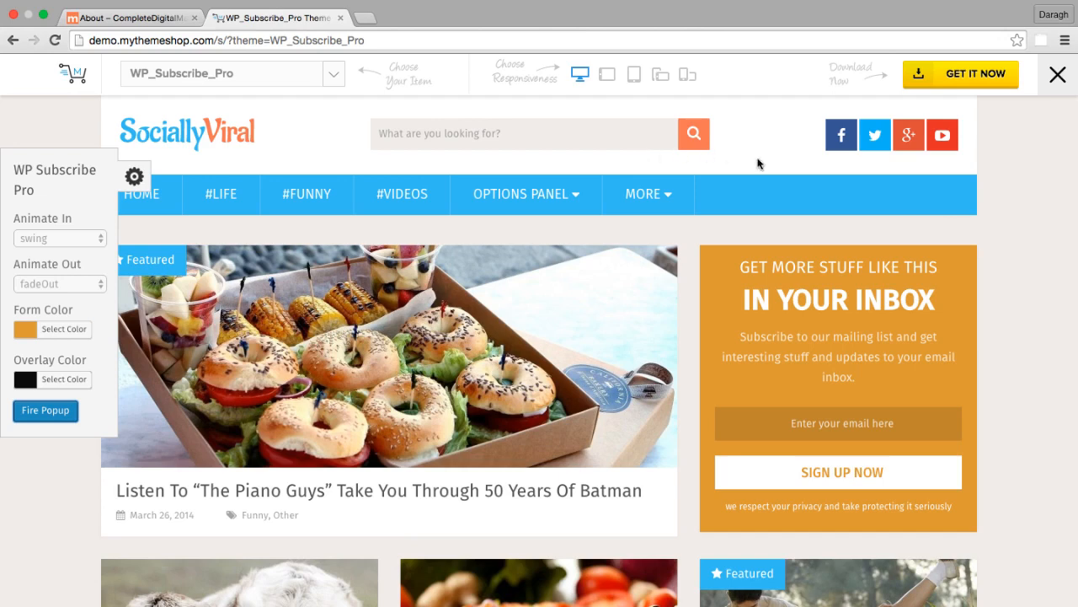
Leave the demo for the WP Subscribe Pro product page and open the account's membership information page.
click(1058, 74)
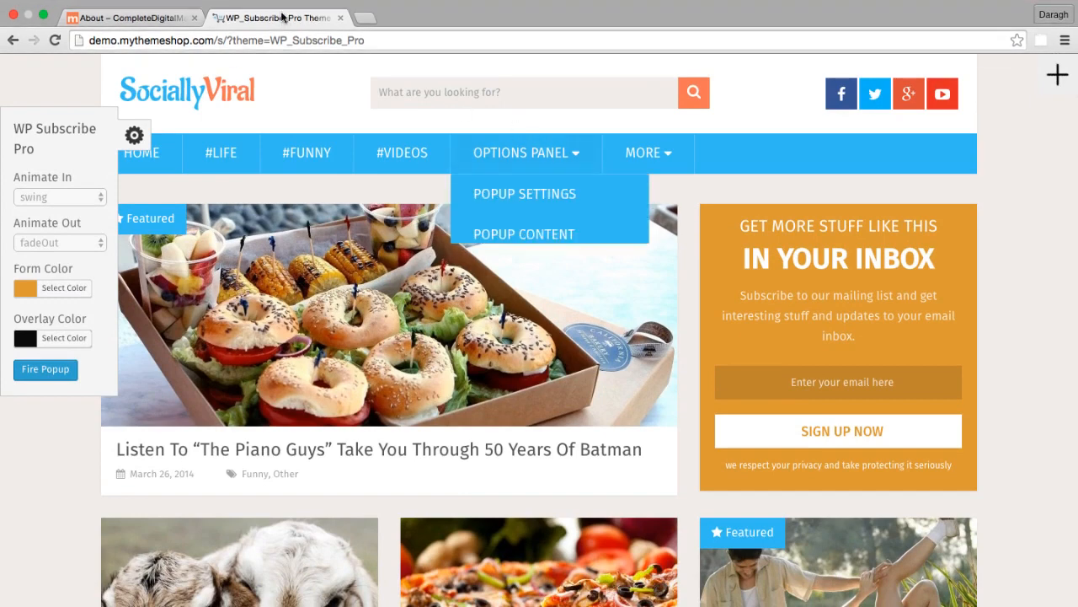
click(10, 40)
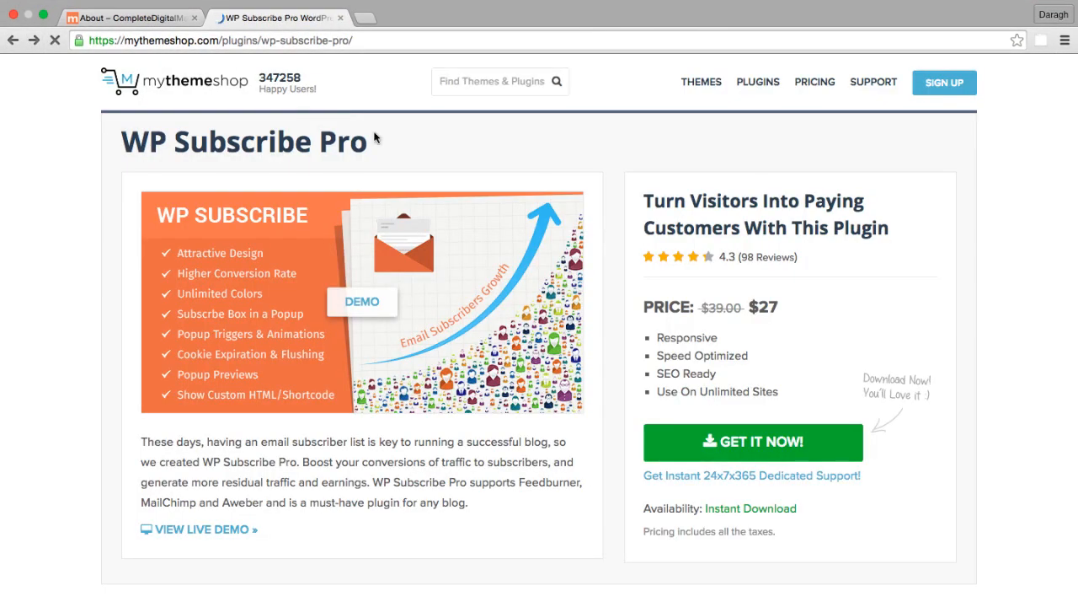
click(893, 85)
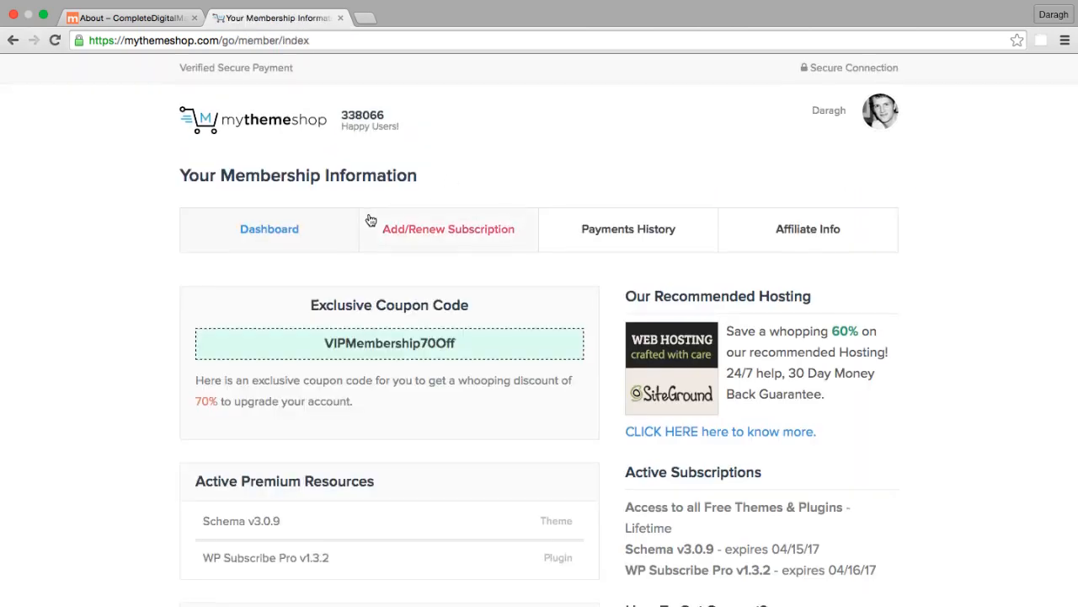
Expand WP Subscribe Pro v1.3.2 under the active premium resources and download its plugin files.
scroll(369, 219, down, 3)
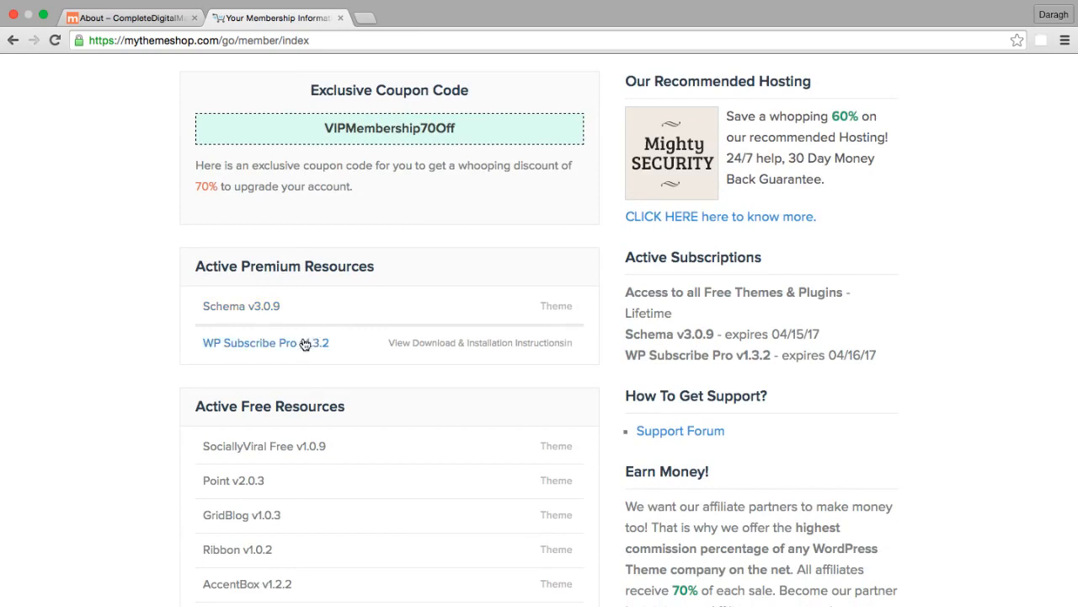
click(407, 343)
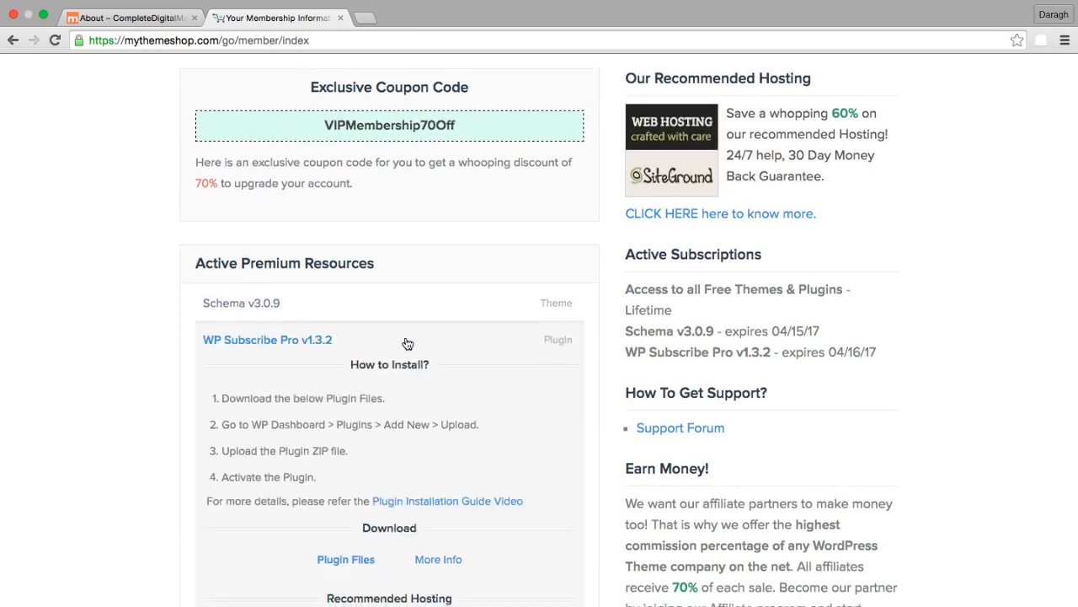
scroll(409, 342, down, 3)
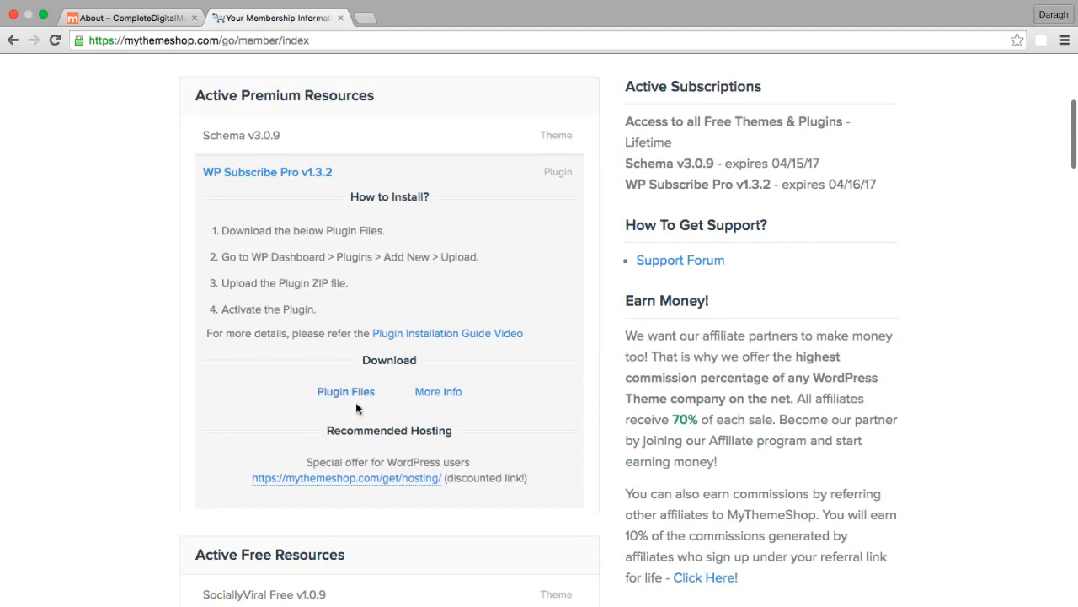
click(360, 400)
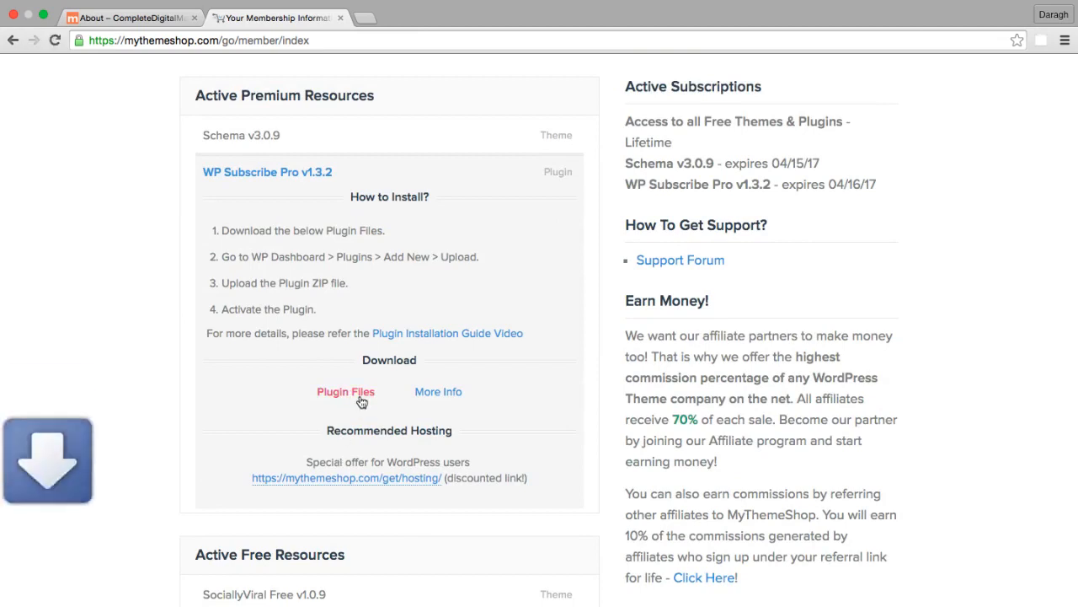
Open the WordPress dashboard of CompleteDigitalMarketingCourse.com and go to the upload form for adding a new plugin.
click(142, 24)
mouse_move(120, 76)
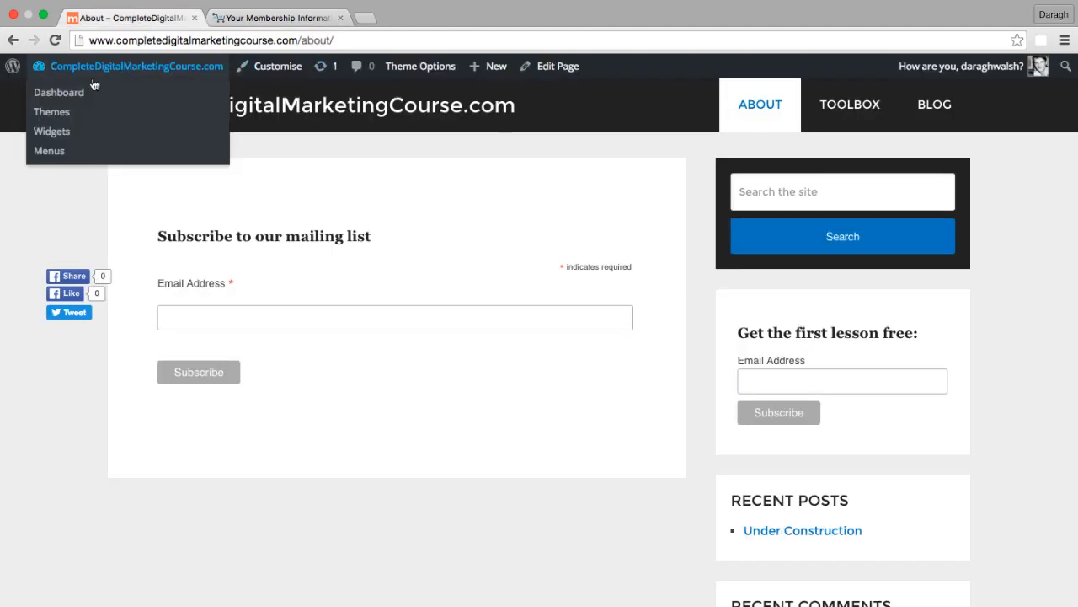
click(72, 95)
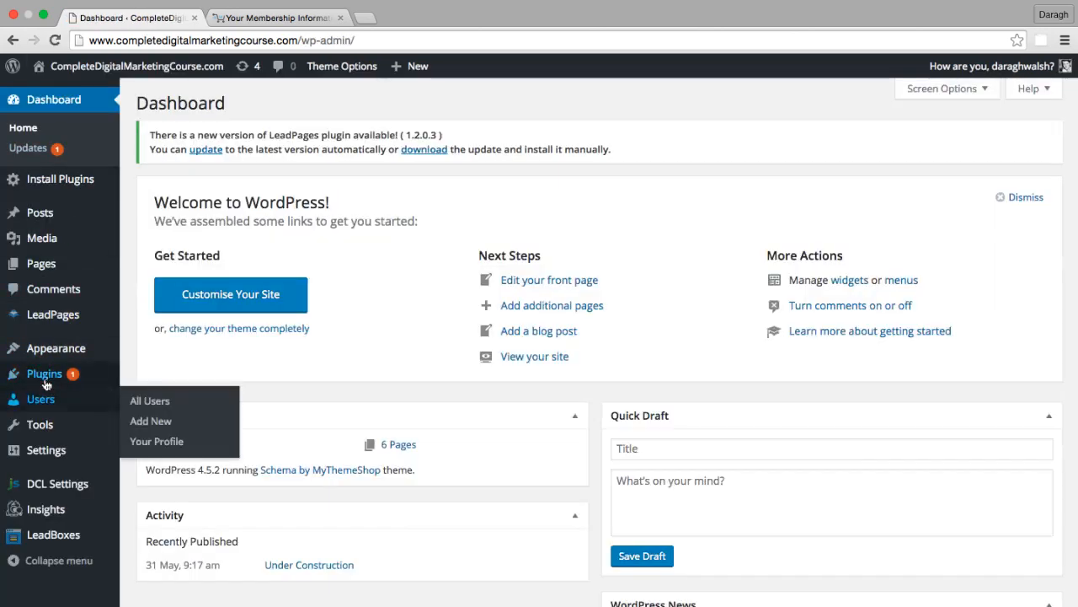
mouse_move(44, 379)
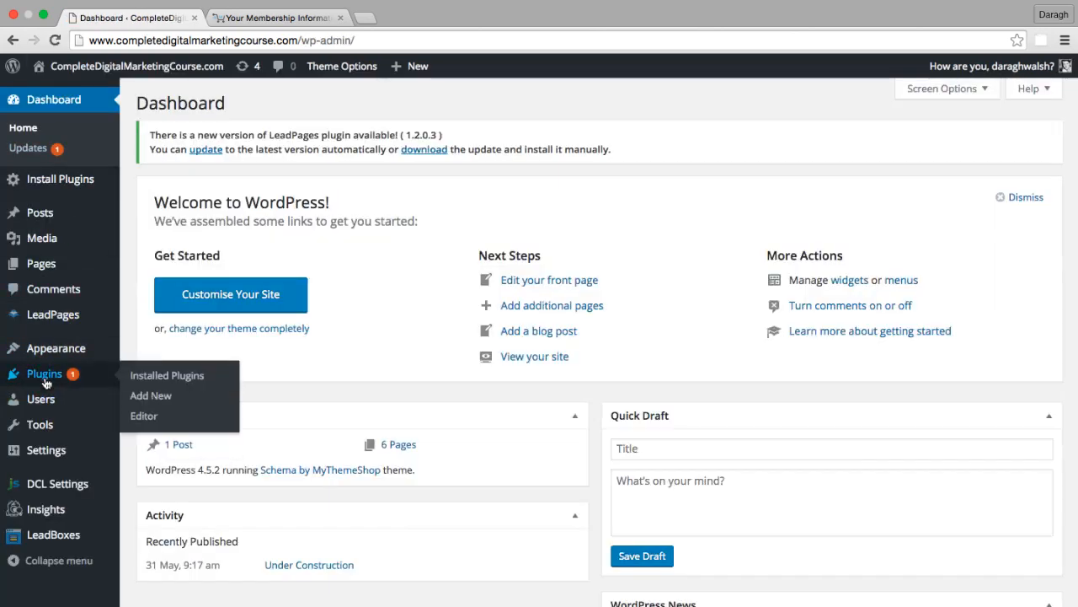
click(138, 400)
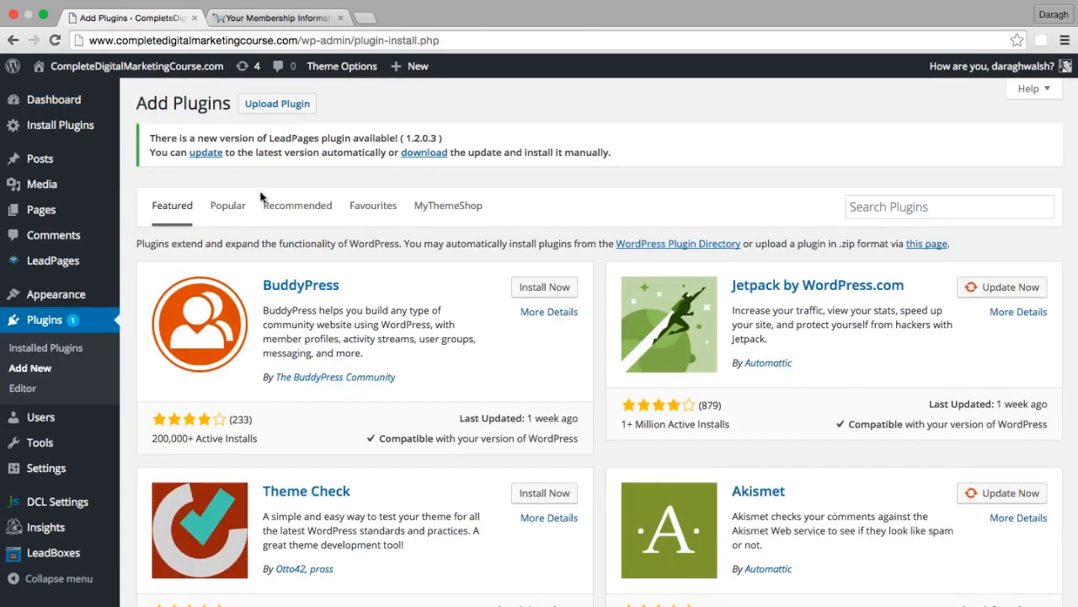
click(301, 104)
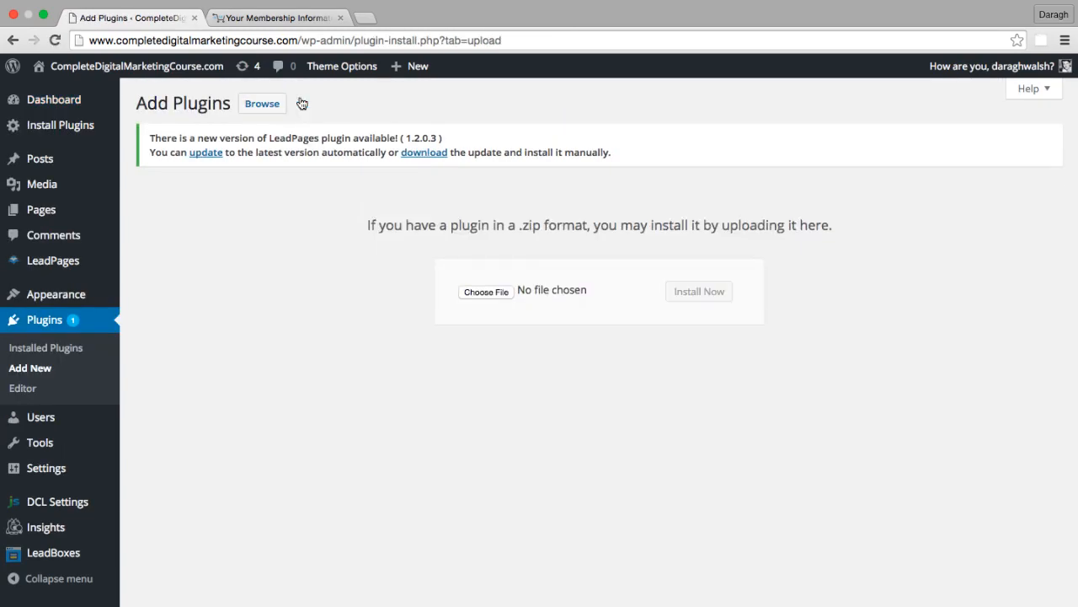
Choose wp-subscribe-pro (1).zip as the plugin file, install it, and activate the plugin.
click(486, 291)
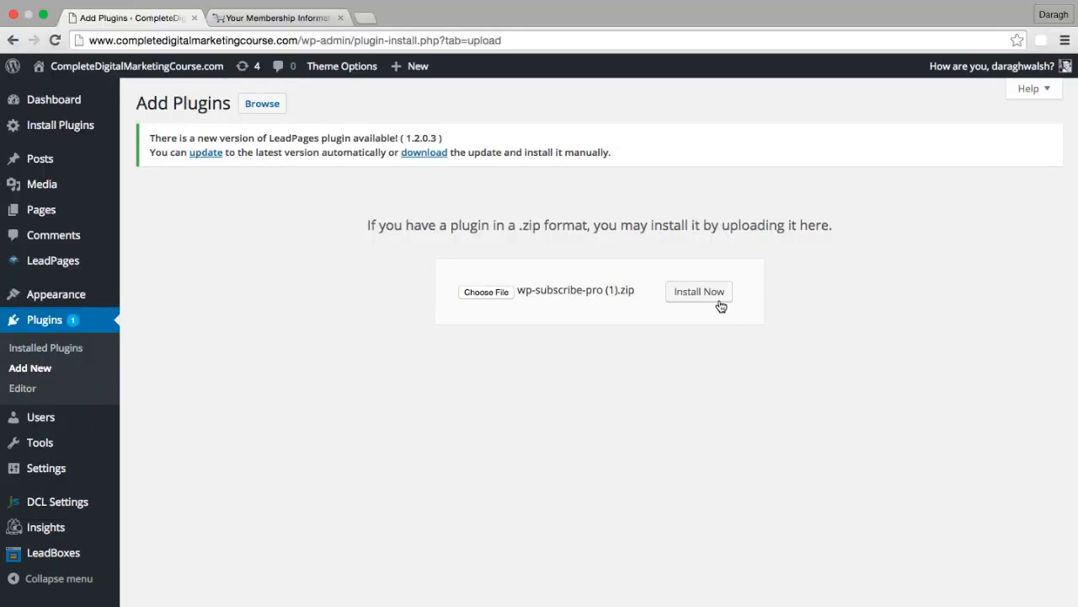
click(709, 301)
click(184, 252)
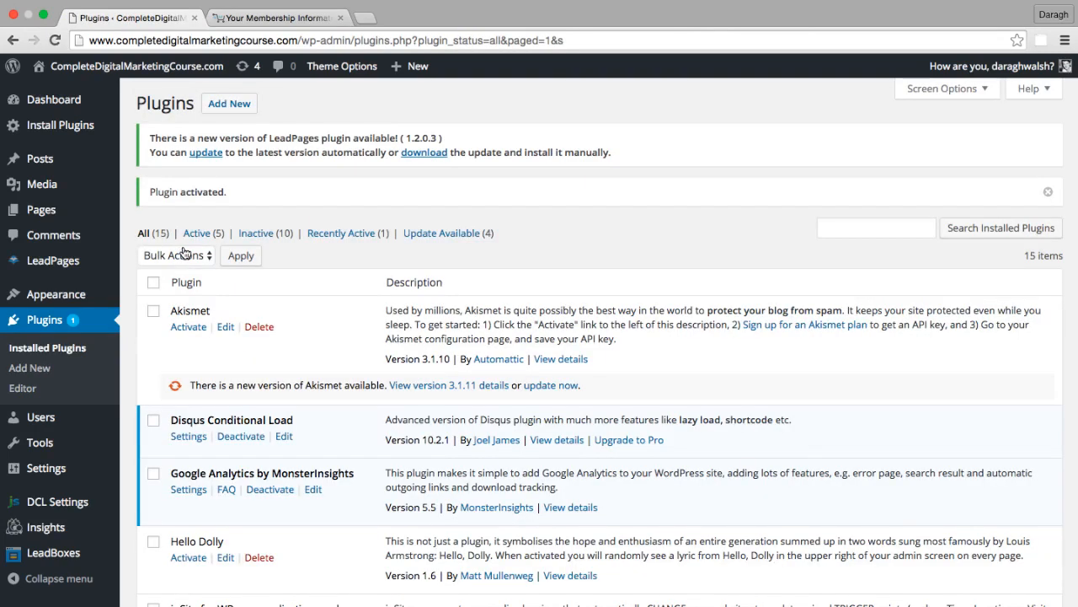
Find WP Subscribe Pro among the installed plugins and open its settings page.
scroll(224, 265, down, 3)
scroll(224, 264, down, 5)
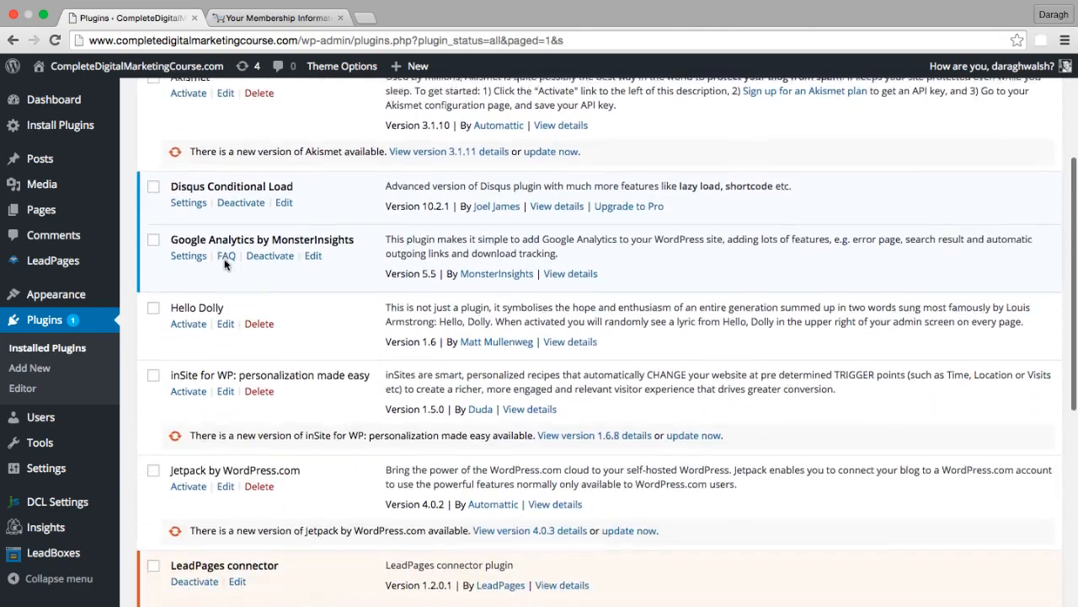
scroll(224, 264, down, 4)
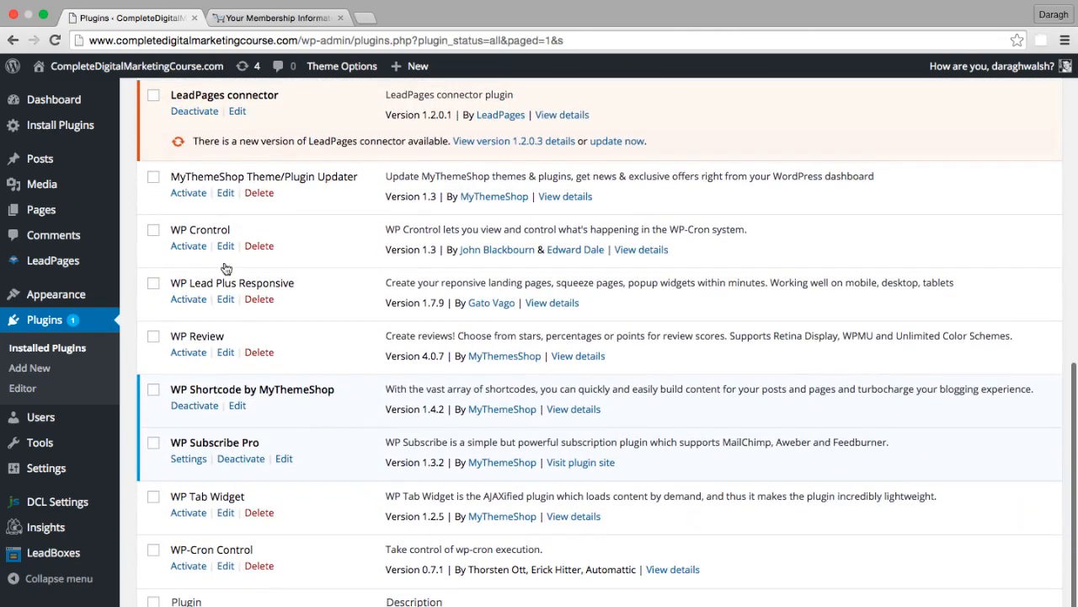
click(187, 461)
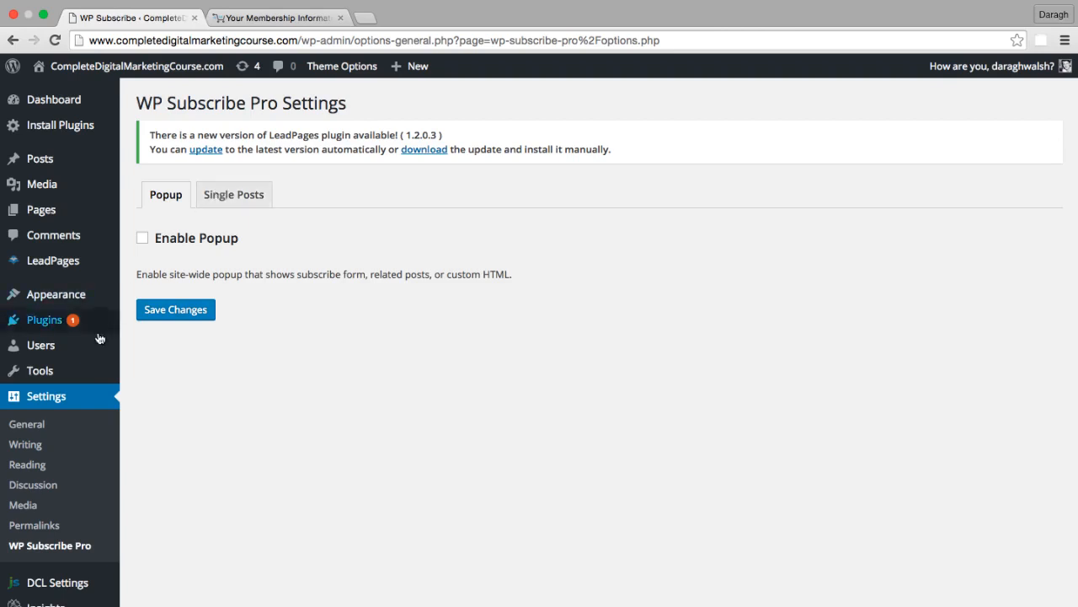
Open the site's widget management page and add the WP Subscribe Pro Widget to the Sidebar, directly below Search.
mouse_move(68, 295)
click(150, 337)
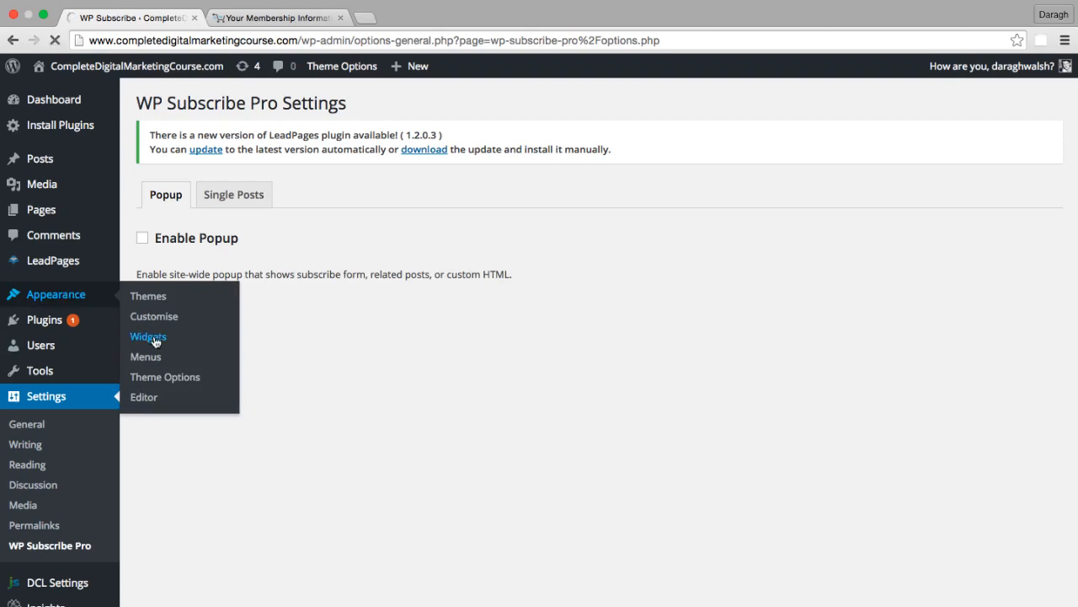
scroll(559, 310, down, 3)
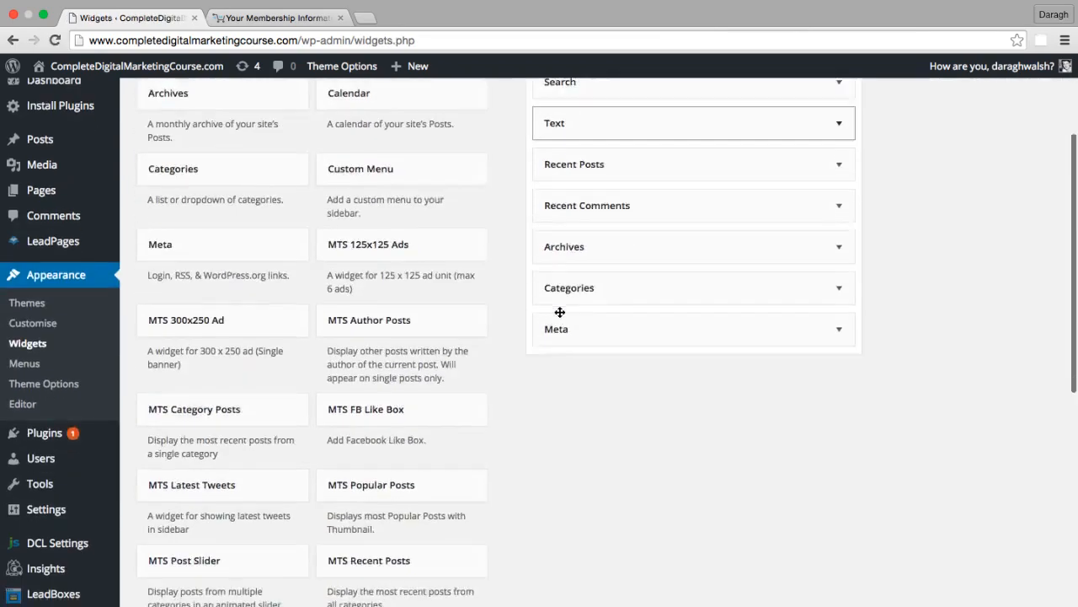
scroll(560, 311, down, 7)
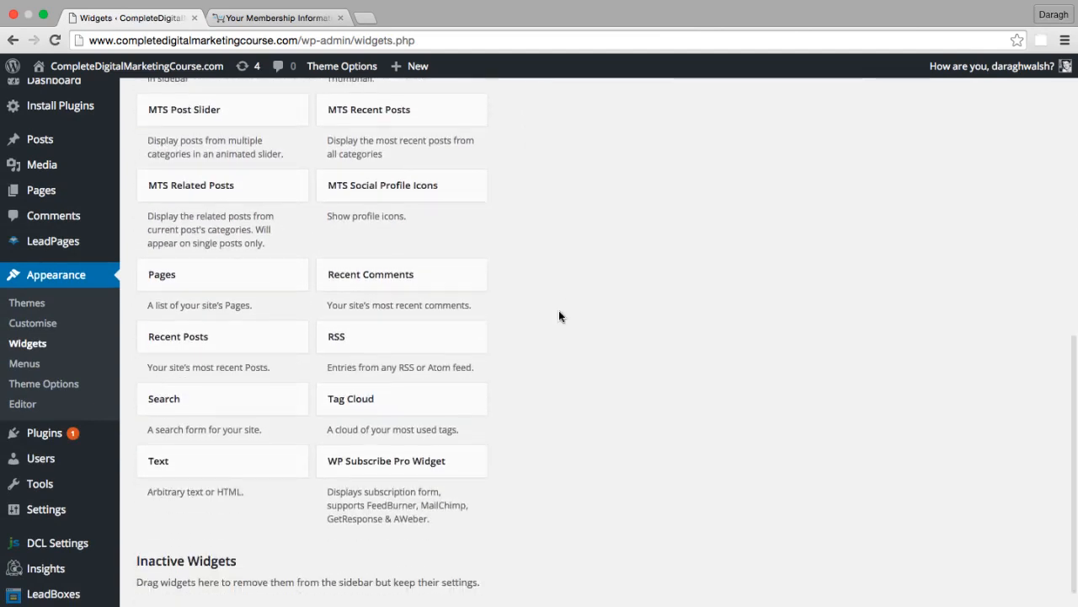
click(418, 469)
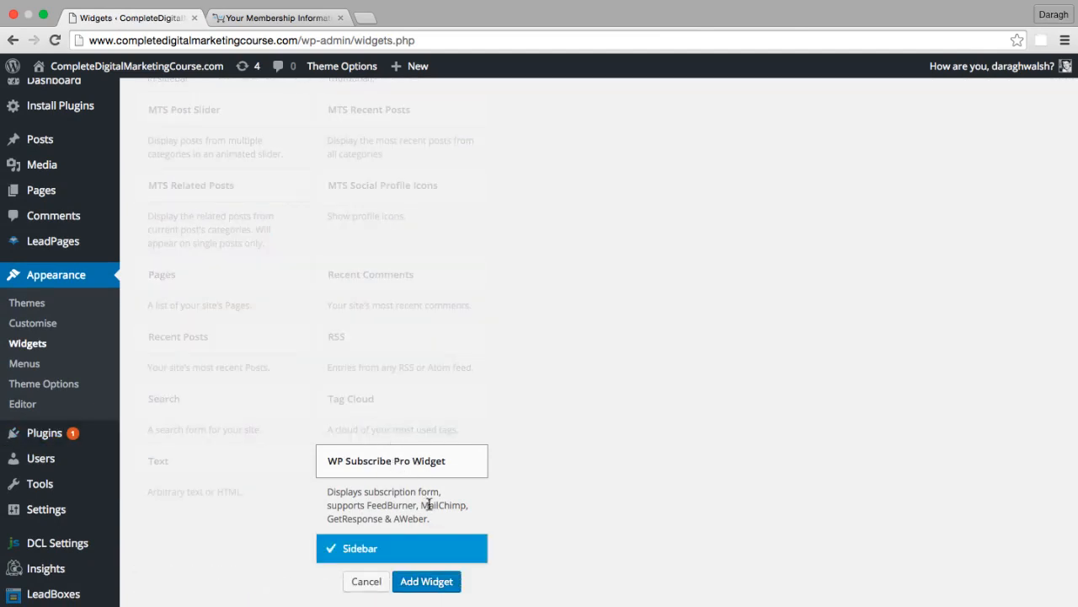
drag(404, 472, 684, 214)
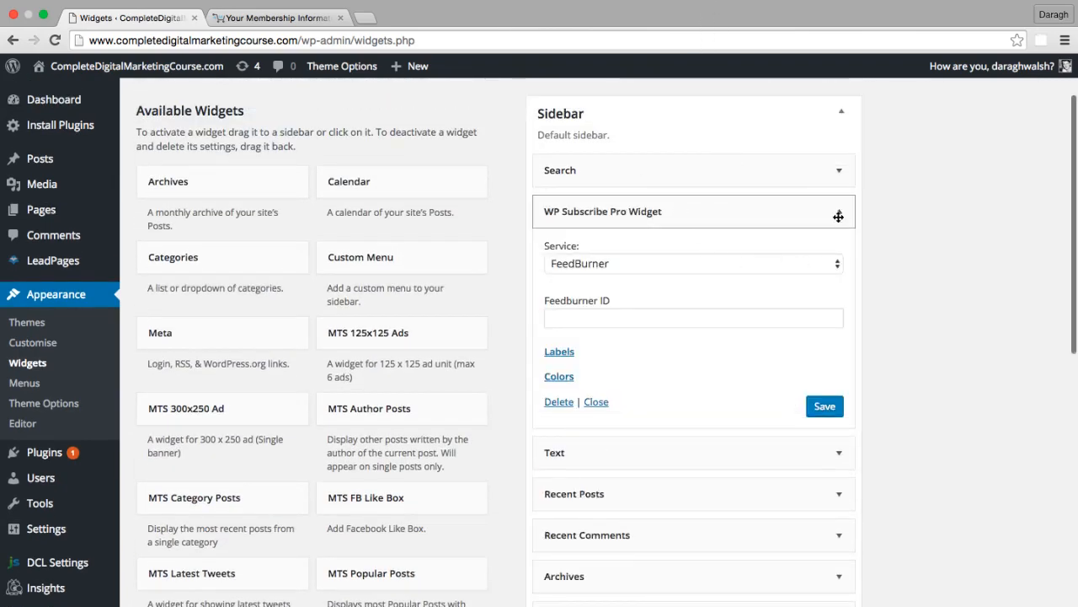
Set the WP Subscribe Pro Widget's service to MailChimp and locate its API key and list ID fields.
click(800, 261)
click(784, 278)
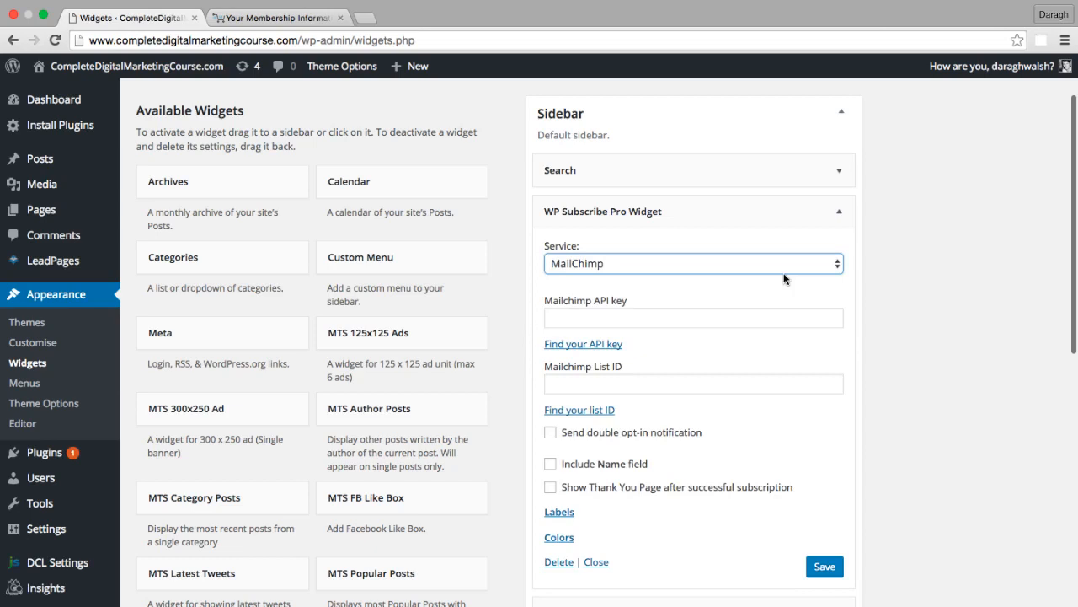
click(618, 318)
click(598, 382)
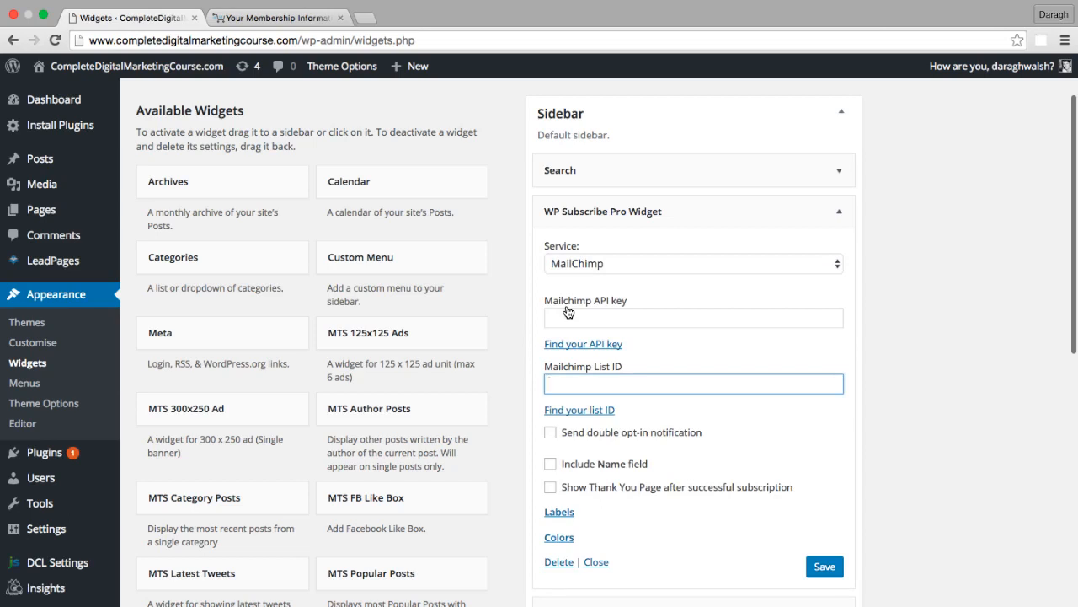
Open mailchimp.com in a new browser tab and log in to reach the account dashboard.
click(365, 18)
text(mai)
key(Return)
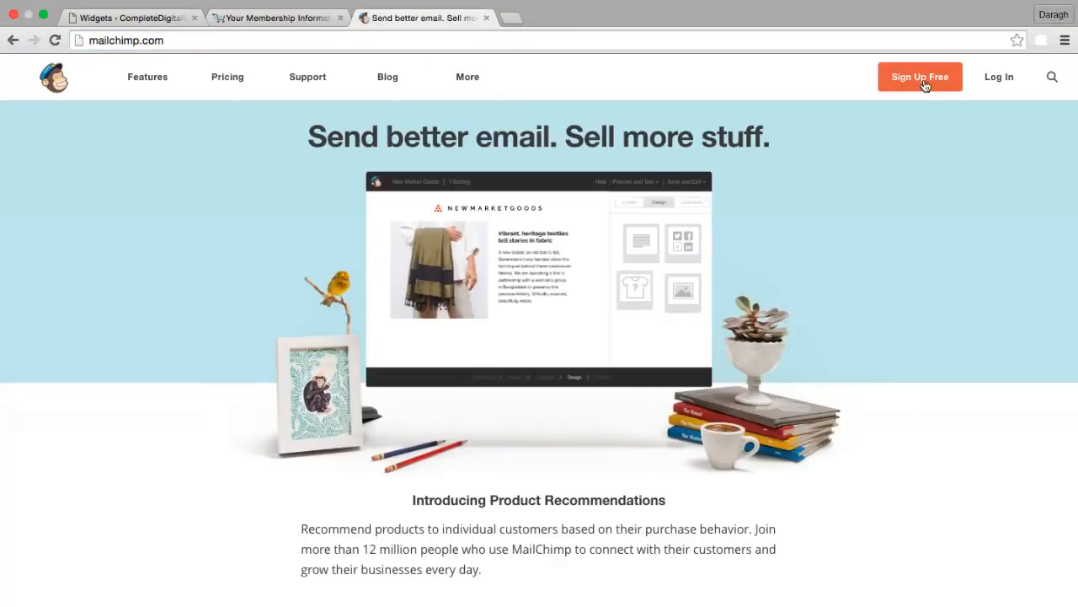
click(1000, 78)
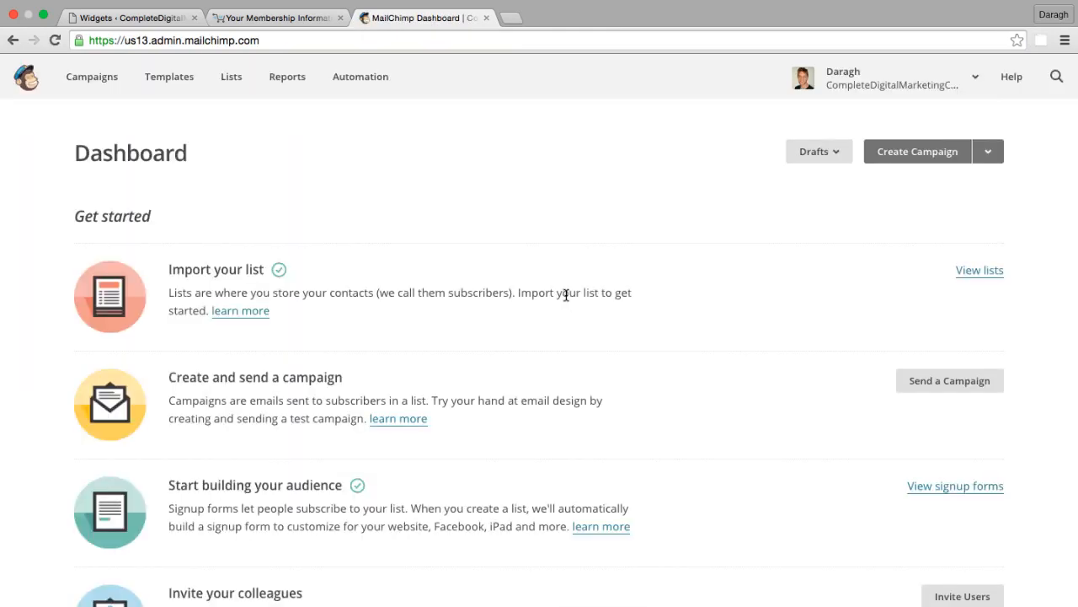
Open the API keys page of the MailChimp account and select the existing API key for copying.
click(958, 85)
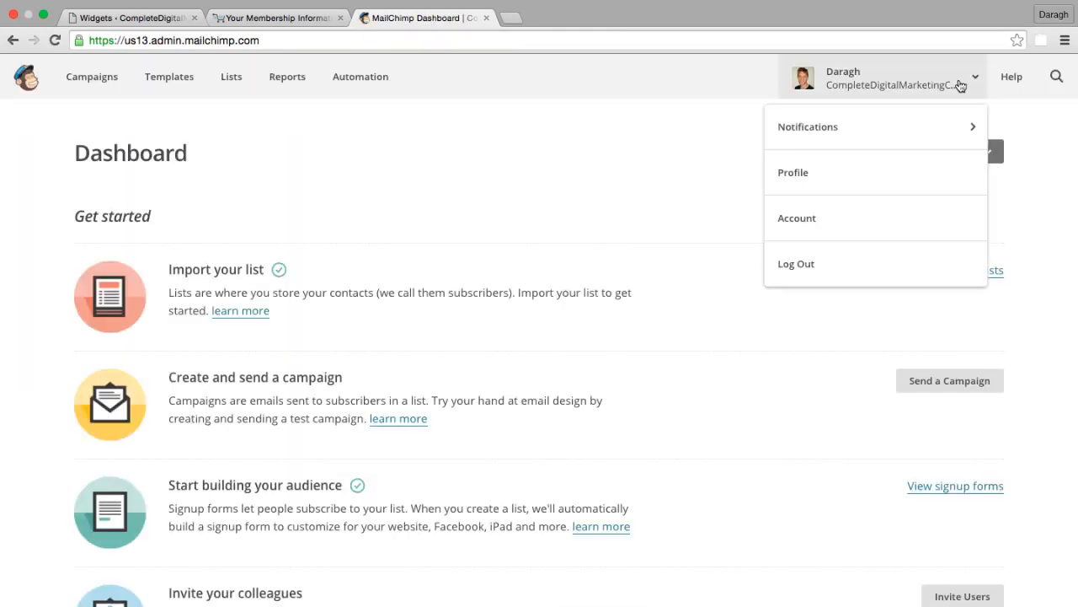
click(834, 222)
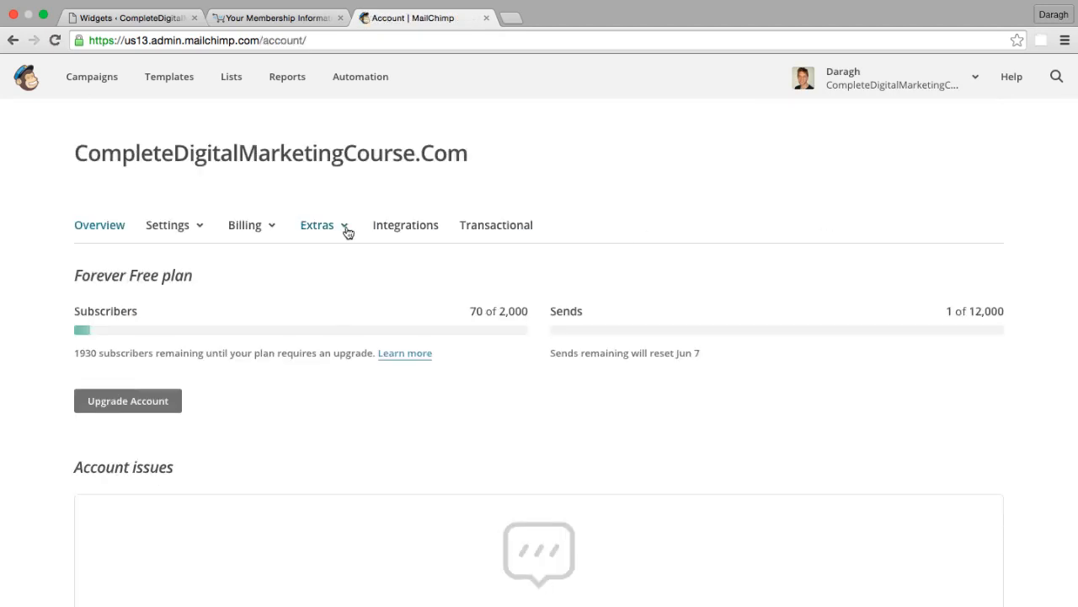
click(320, 228)
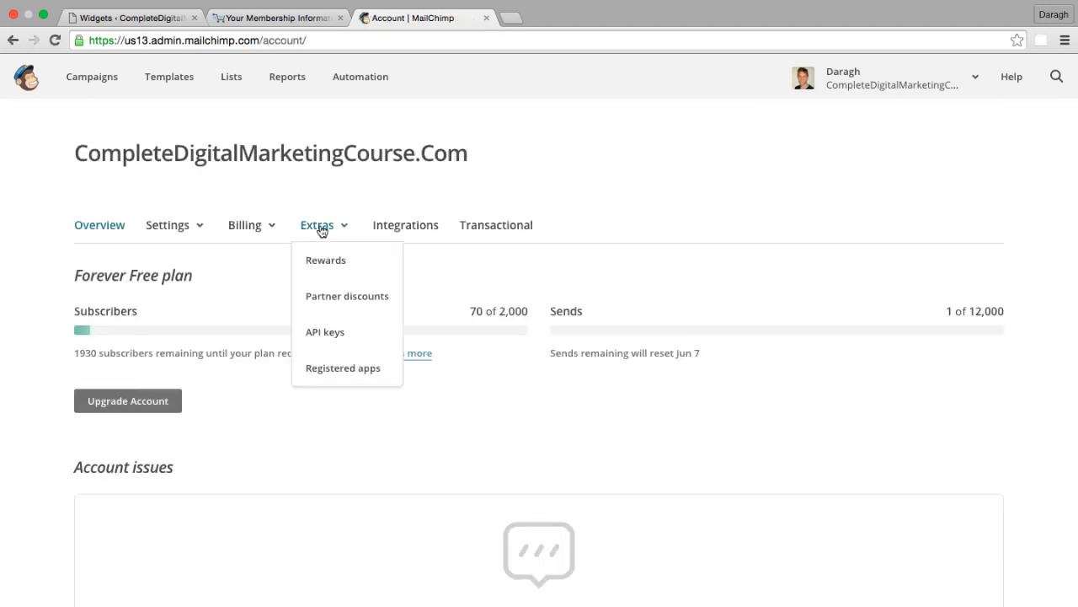
click(322, 332)
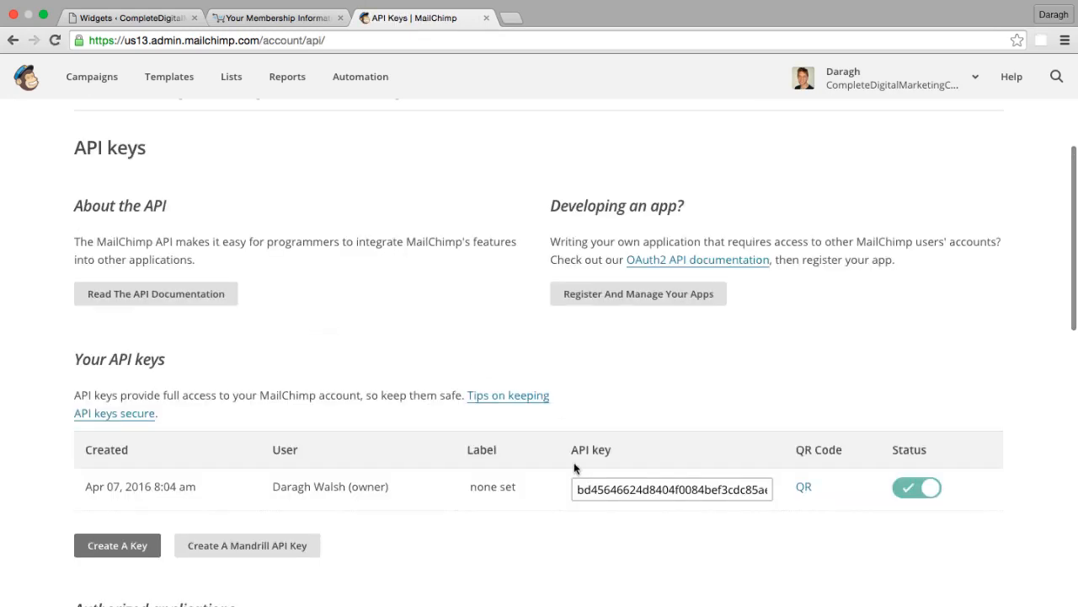
click(603, 496)
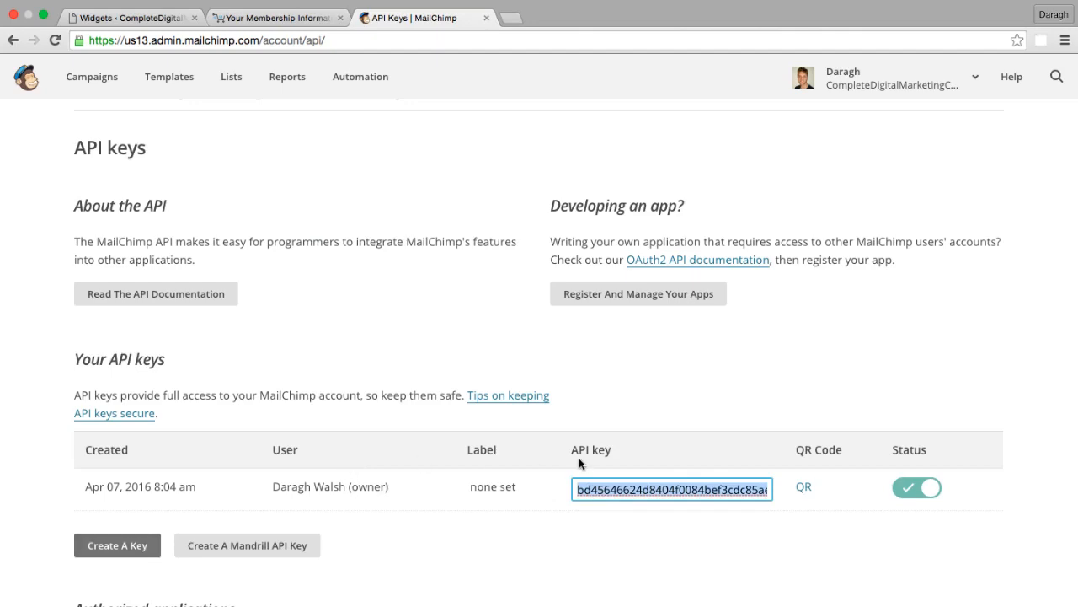
Return to the WordPress widgets page and paste the API key into the widget's Mailchimp API key field.
click(243, 17)
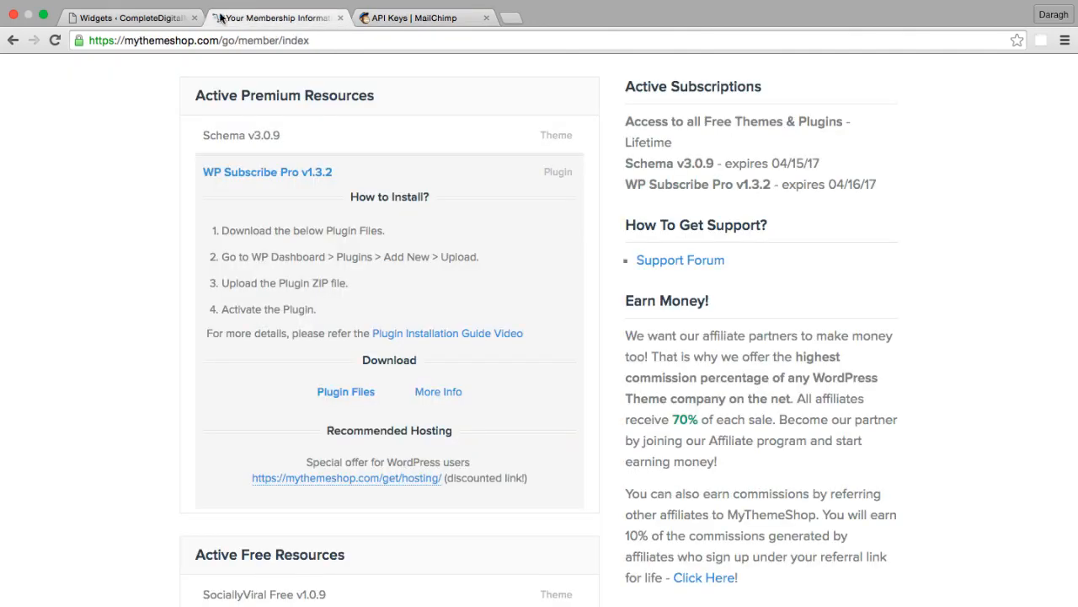
click(187, 18)
click(576, 318)
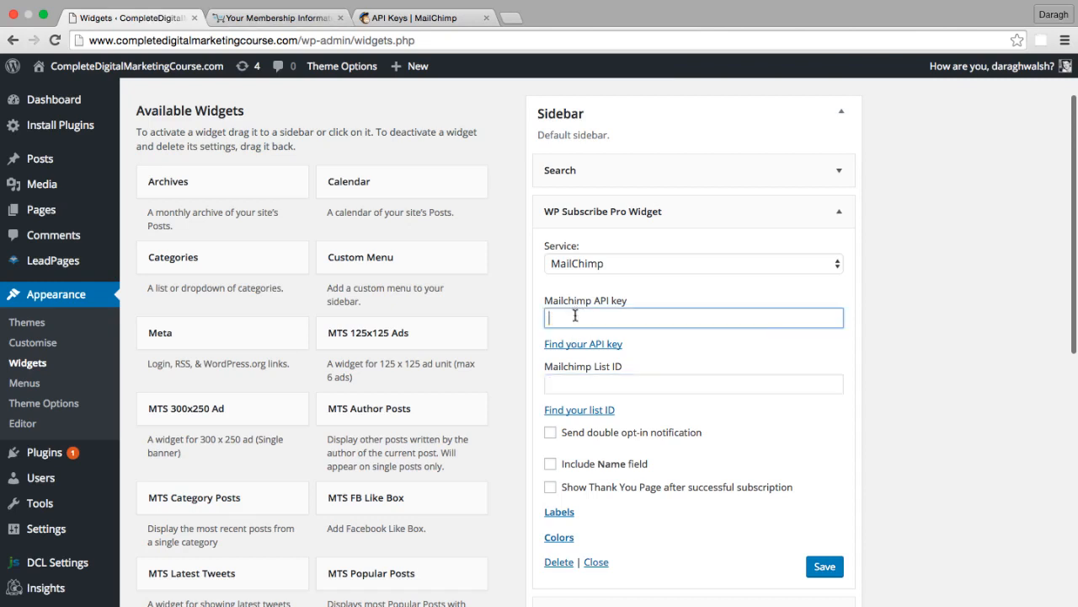
key(super+v)
click(571, 381)
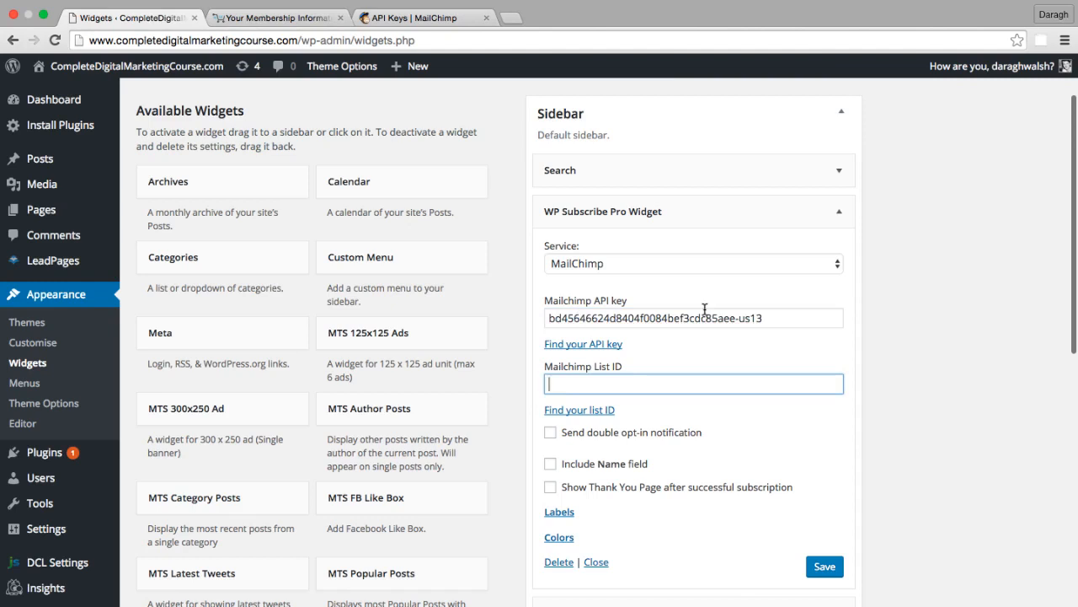
Switch back to MailChimp and open the list name and defaults settings of the CompleteDigitalMarketingCourse.com list.
mouse_move(430, 67)
click(390, 20)
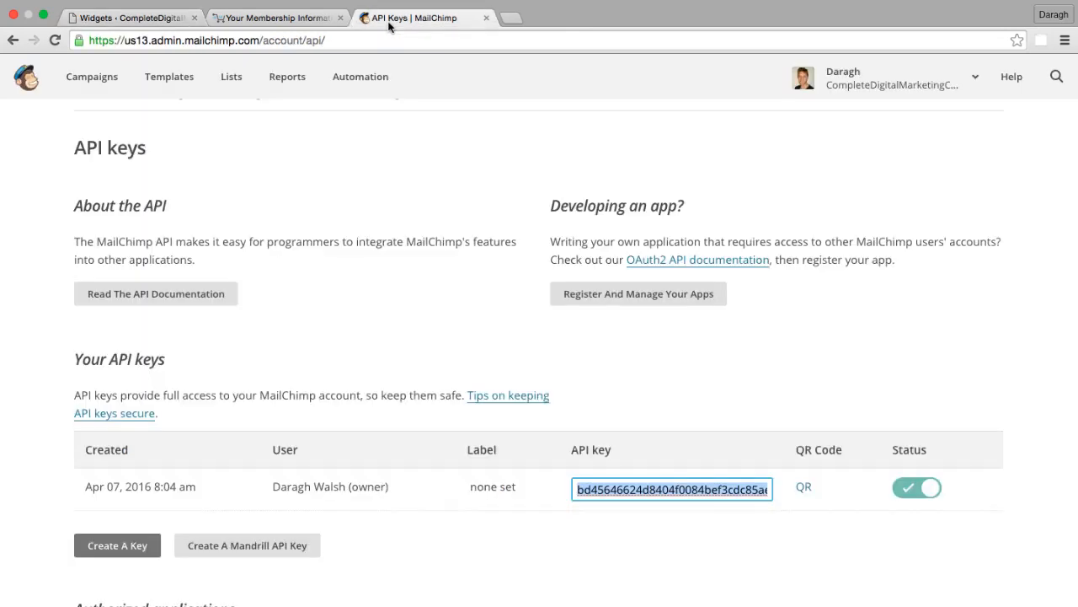
scroll(525, 215, up, 3)
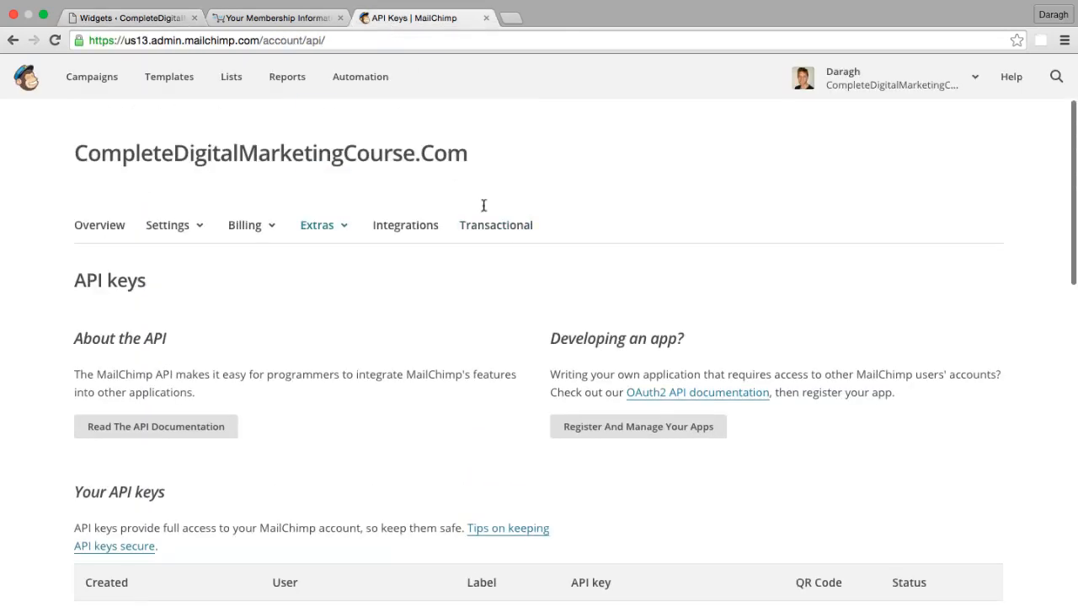
click(232, 76)
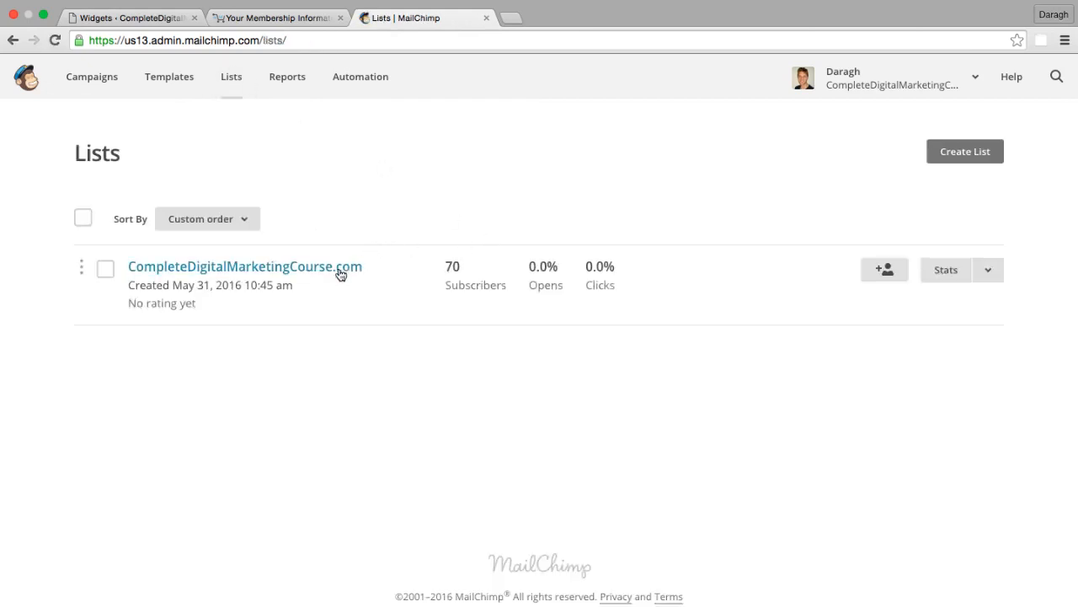
click(340, 271)
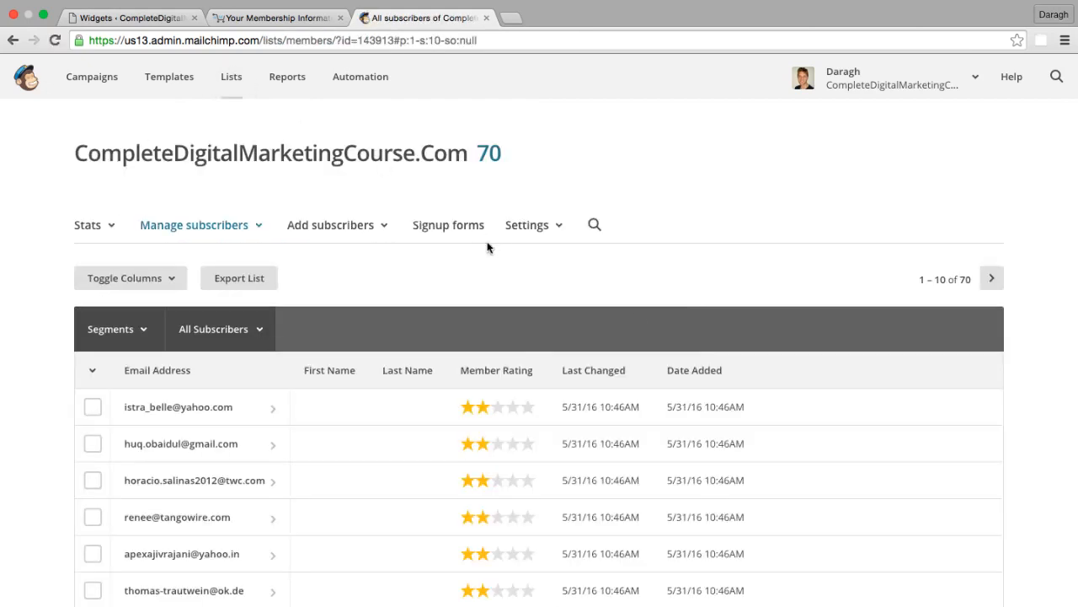
click(532, 226)
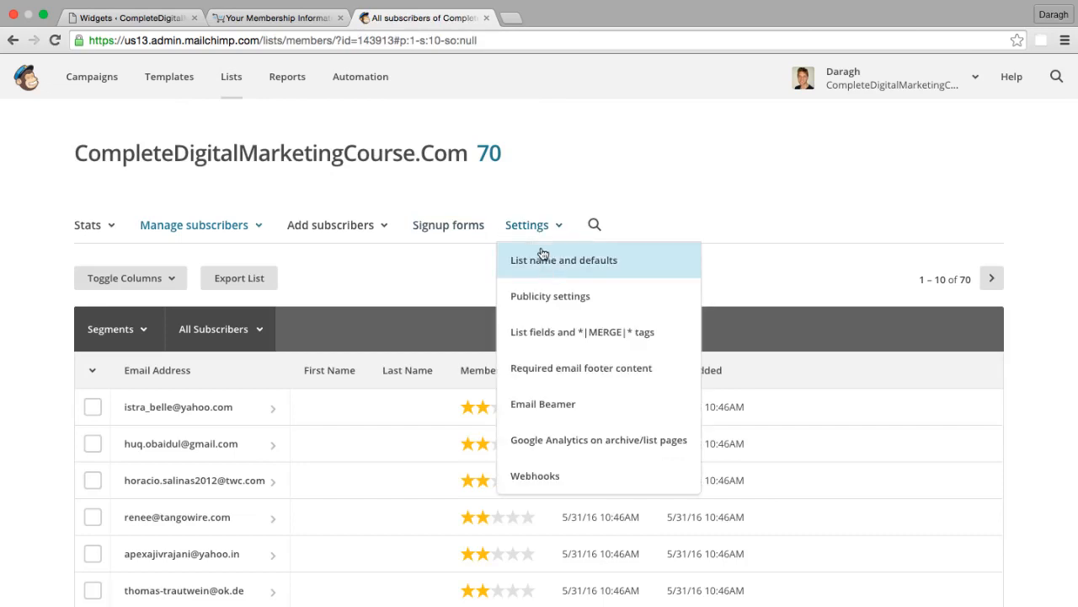
click(543, 258)
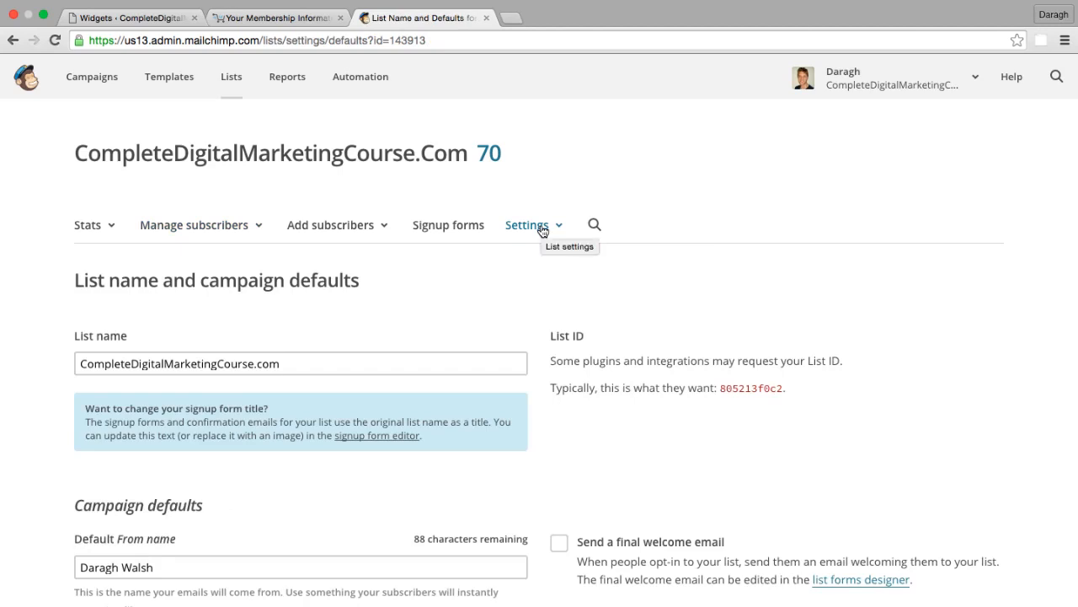
Copy the MailChimp list ID and paste it into the Mailchimp List ID field of the WordPress widget.
scroll(543, 231, down, 3)
drag(722, 219, 782, 216)
key(super+c)
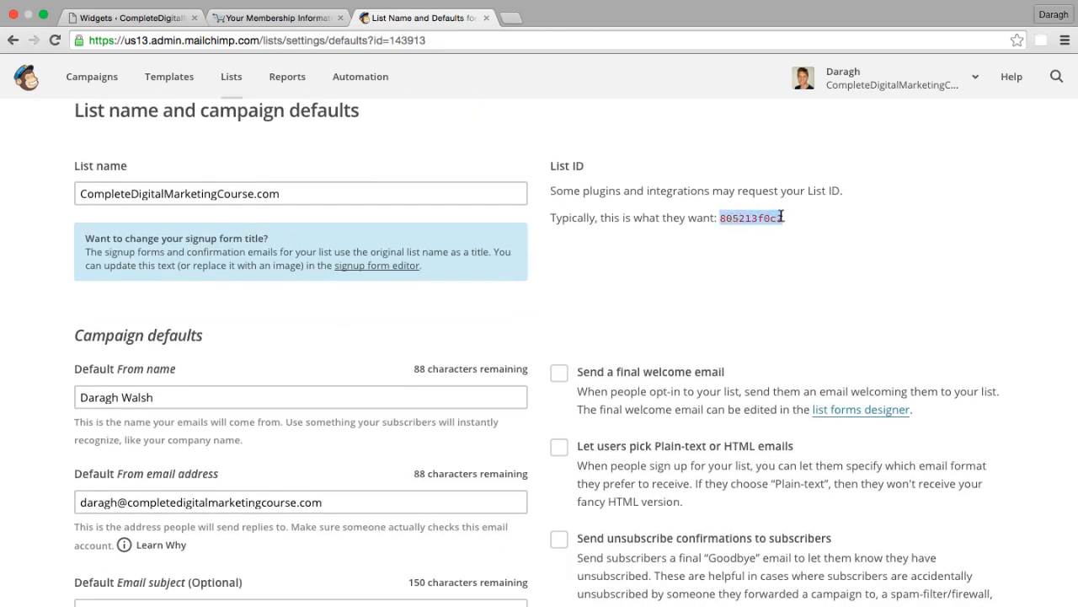
click(134, 32)
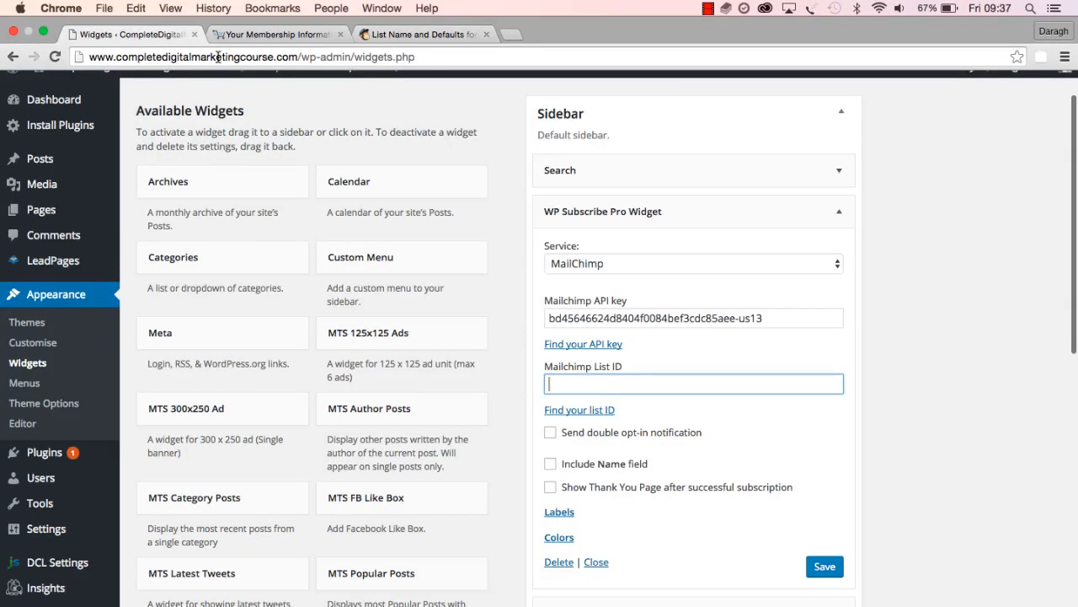
key(super+v)
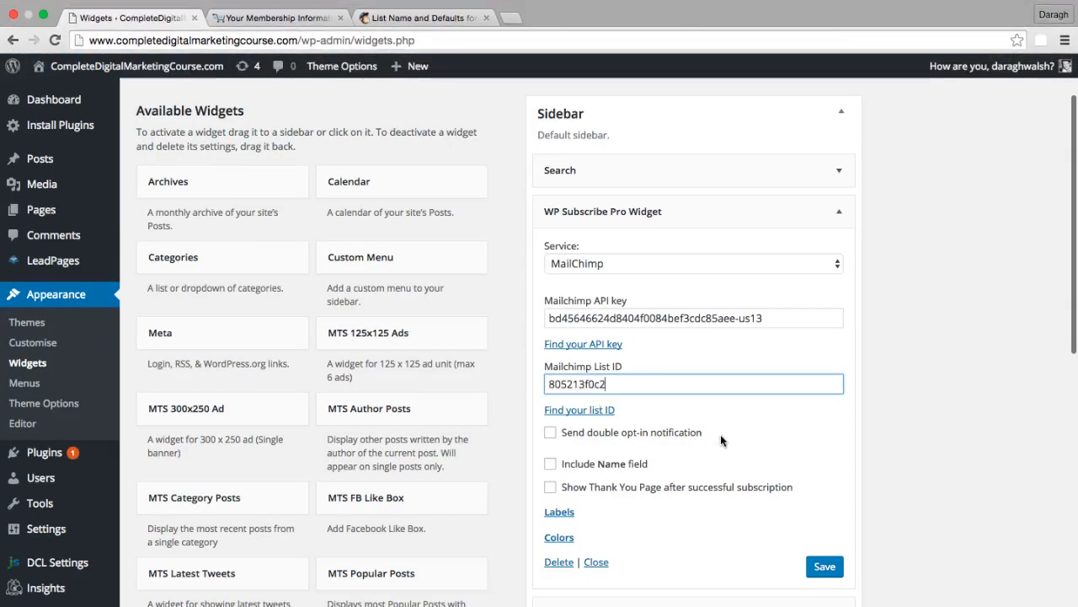
Expand the widget's Labels settings and review the title, text, email placeholder, button, message and footer fields.
scroll(708, 438, down, 2)
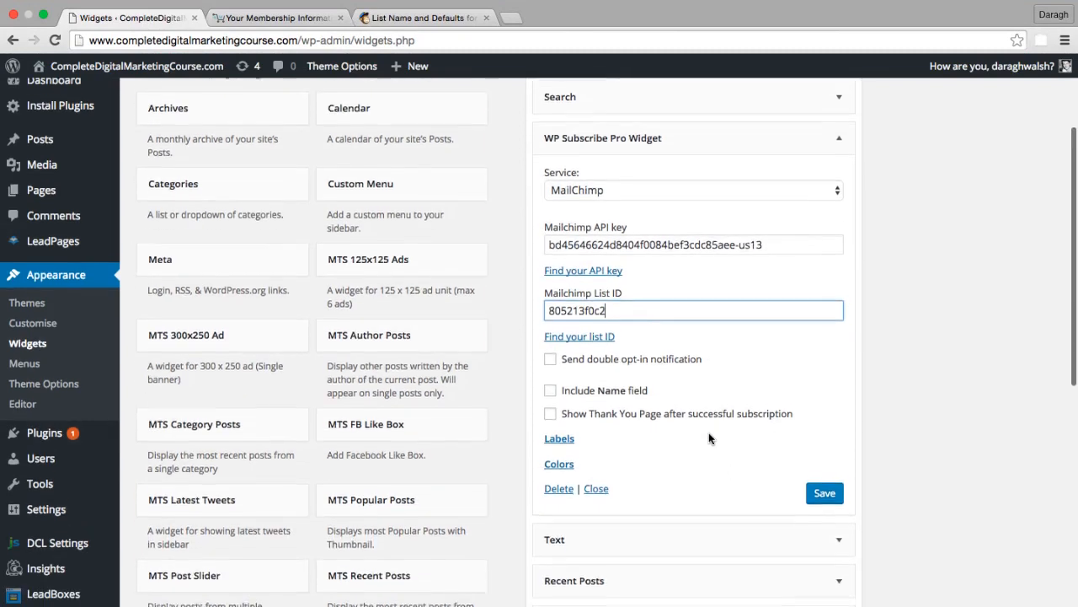
scroll(708, 437, down, 1)
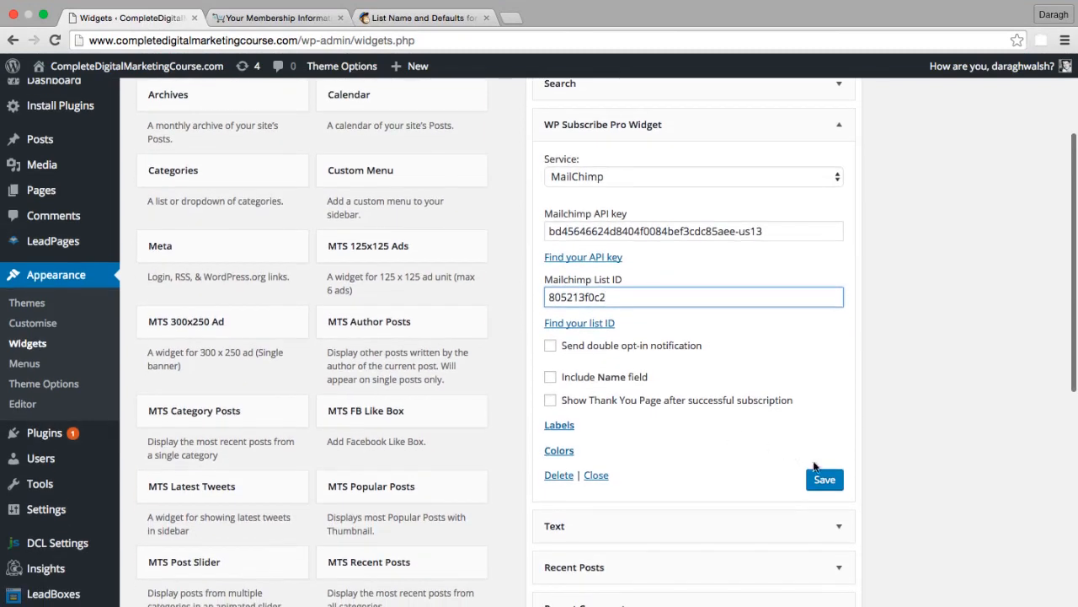
click(560, 428)
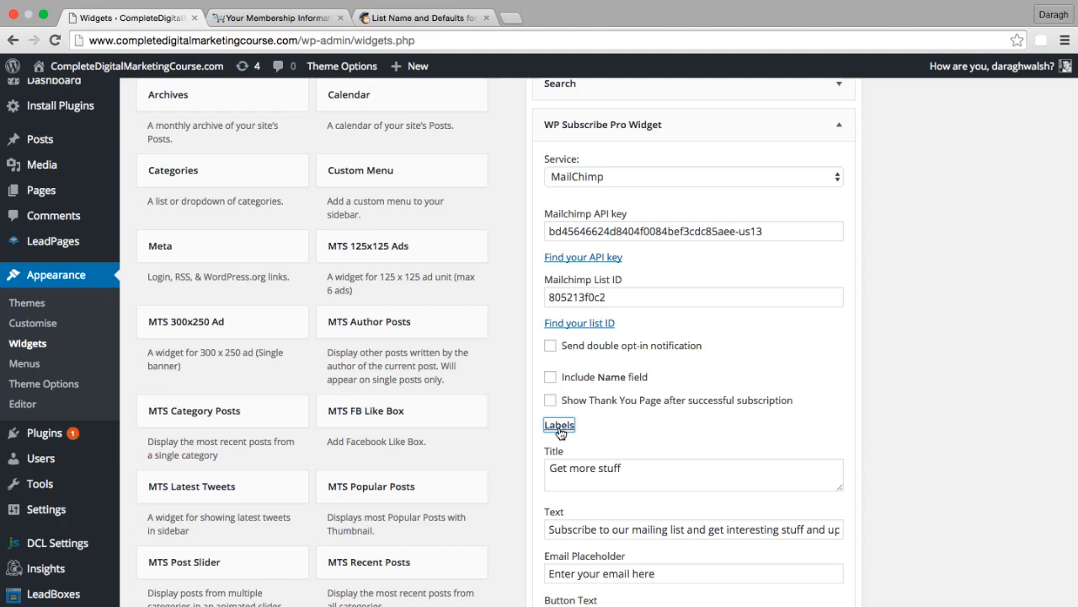
scroll(629, 466, down, 3)
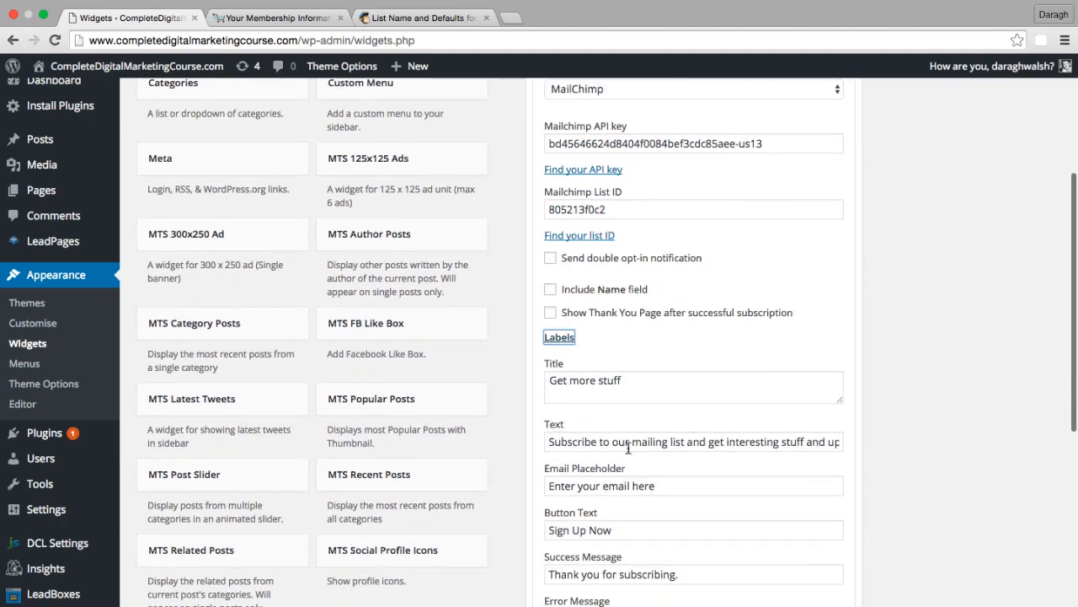
scroll(610, 474, down, 2)
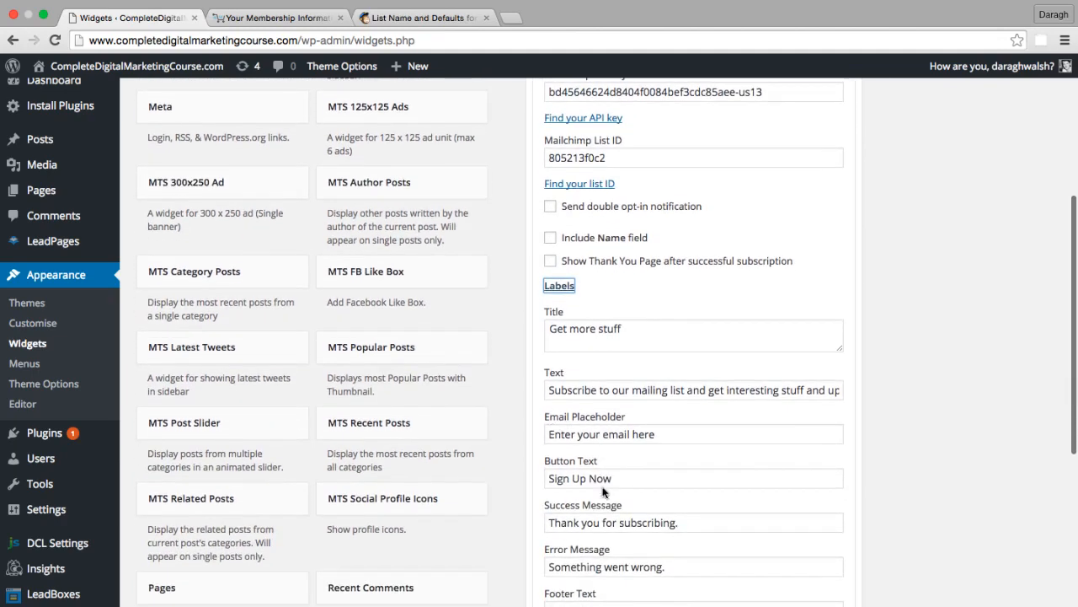
scroll(616, 500, down, 2)
scroll(590, 404, up, 3)
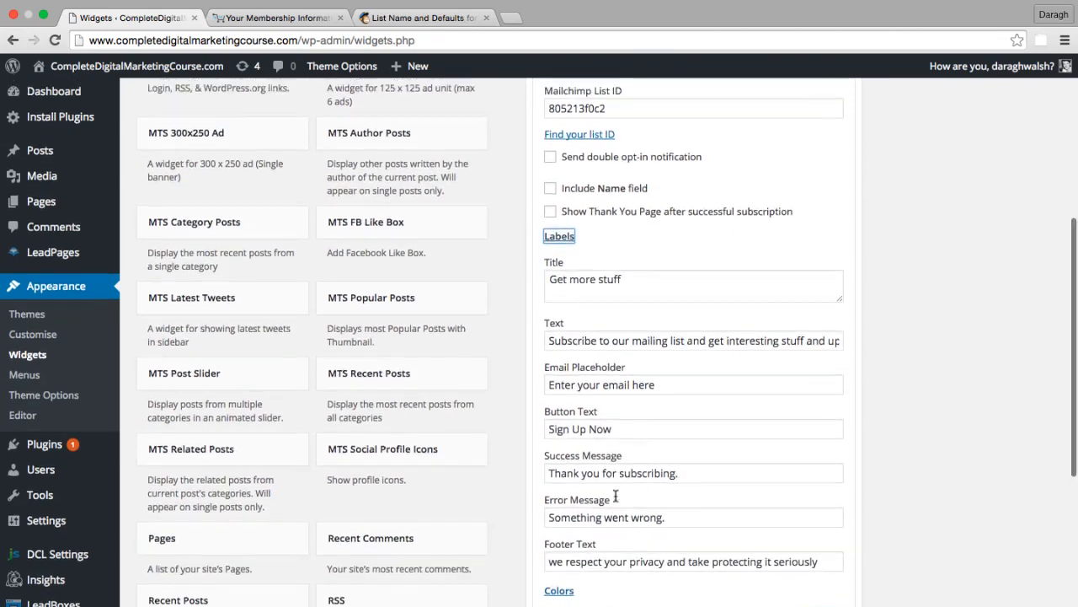
Collapse the widget's Labels settings, review its Colors settings, and collapse those too.
click(562, 319)
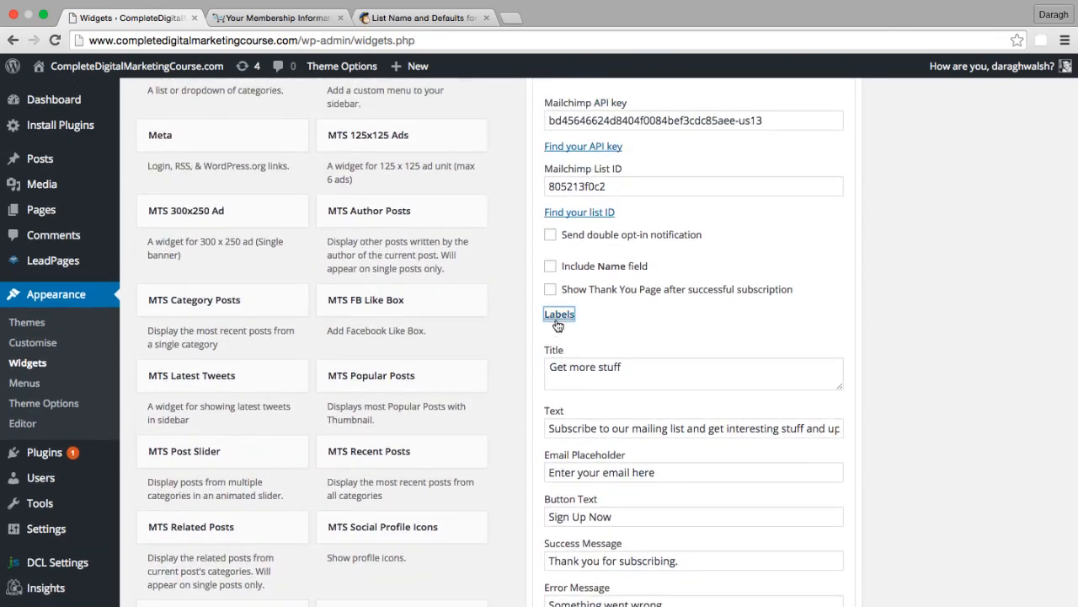
click(561, 341)
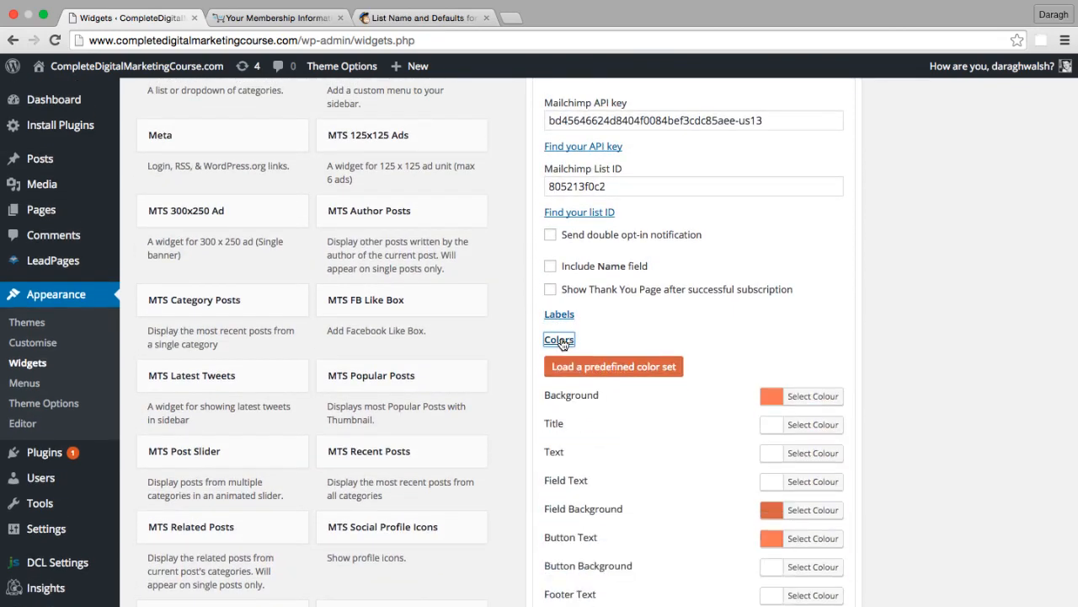
click(560, 340)
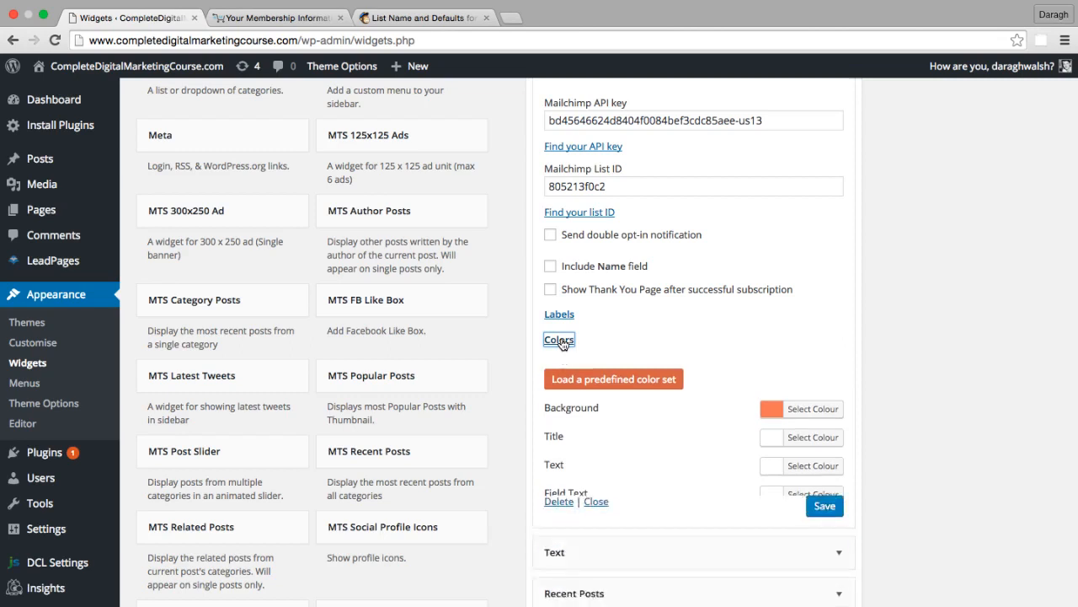
click(552, 290)
click(572, 326)
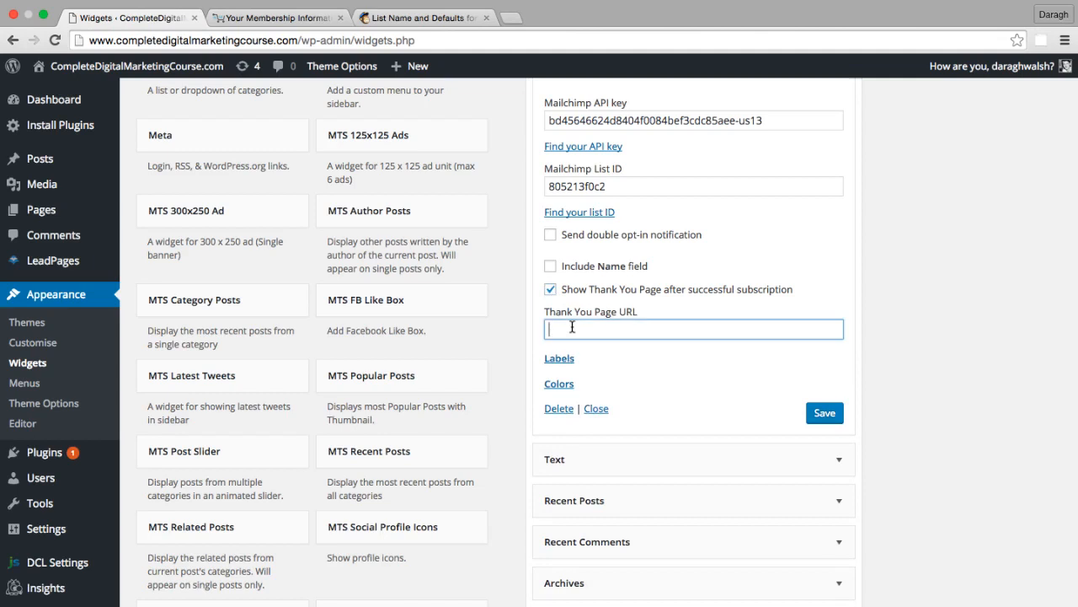
text(www.completedigitalmarketingcourse.com/thank-you)
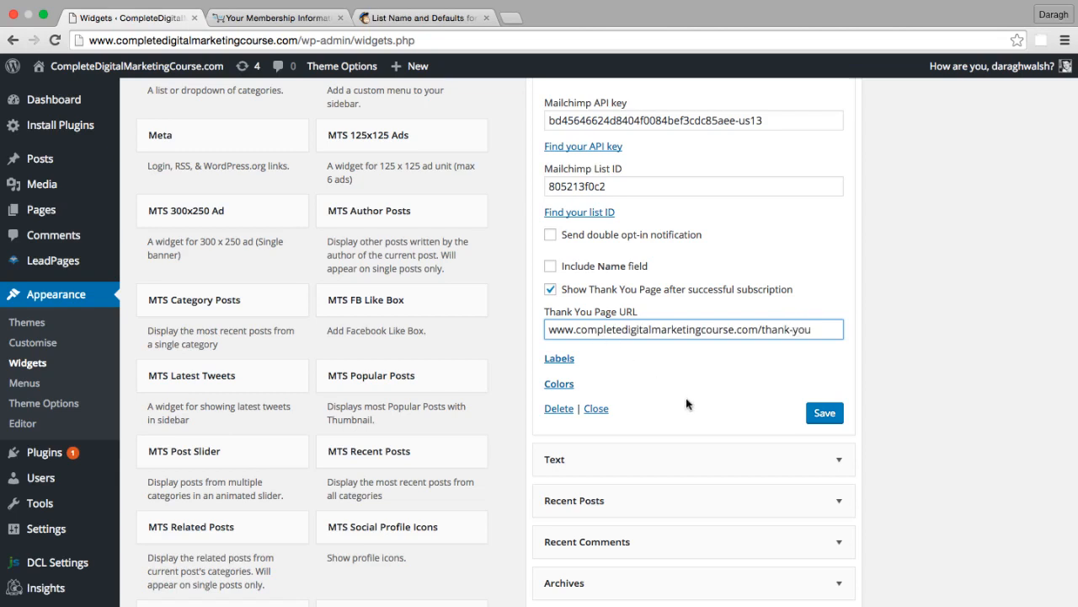
click(814, 412)
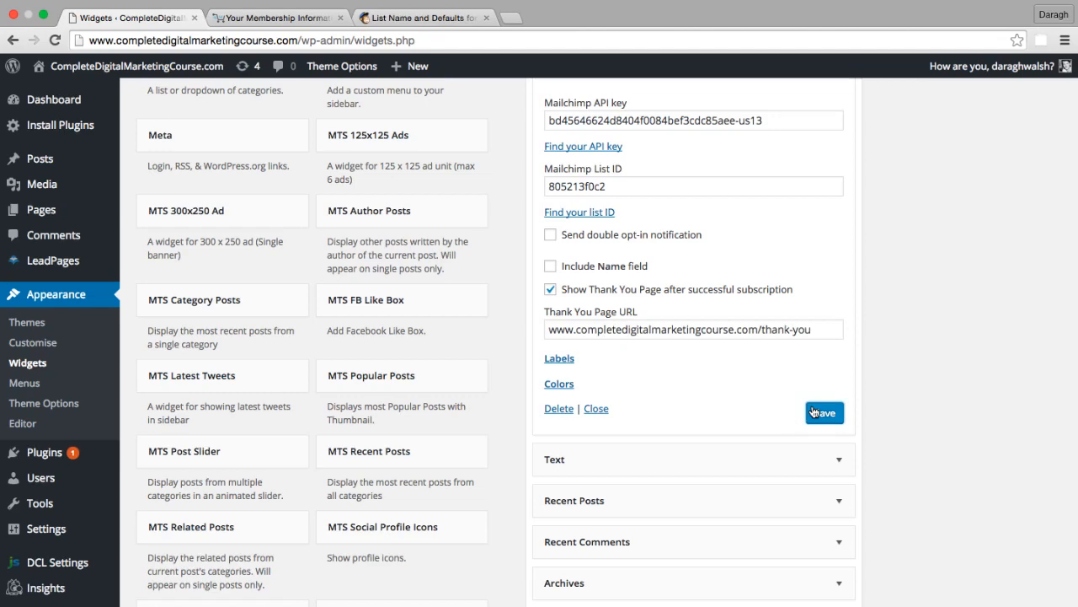
Open completedigitalmarketingcourse.com/blog in a new browser tab.
scroll(674, 219, up, 3)
click(514, 20)
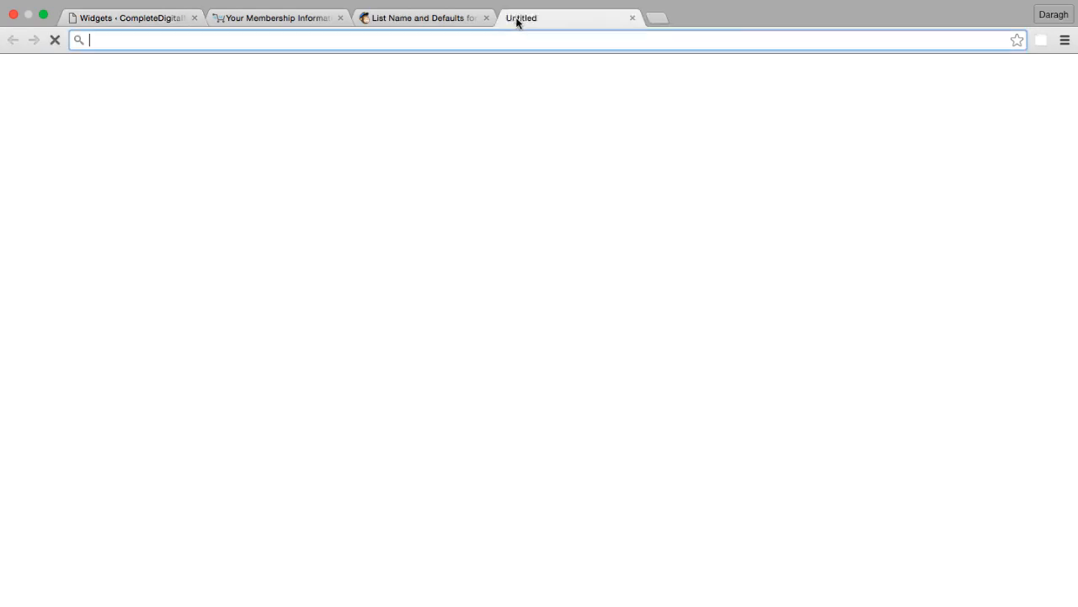
text(c)
click(336, 44)
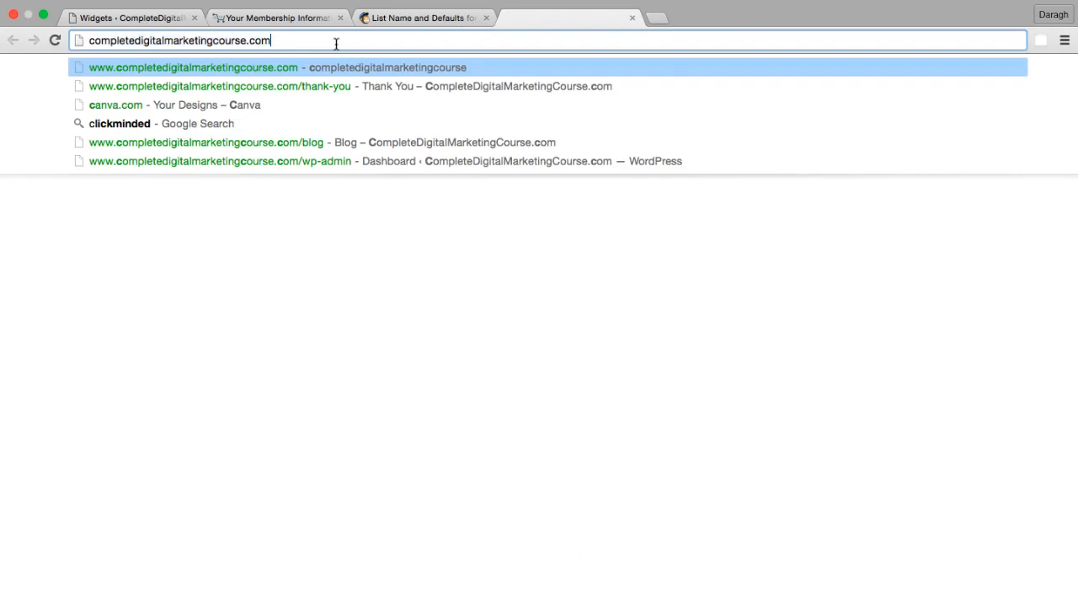
text(/blog)
key(Return)
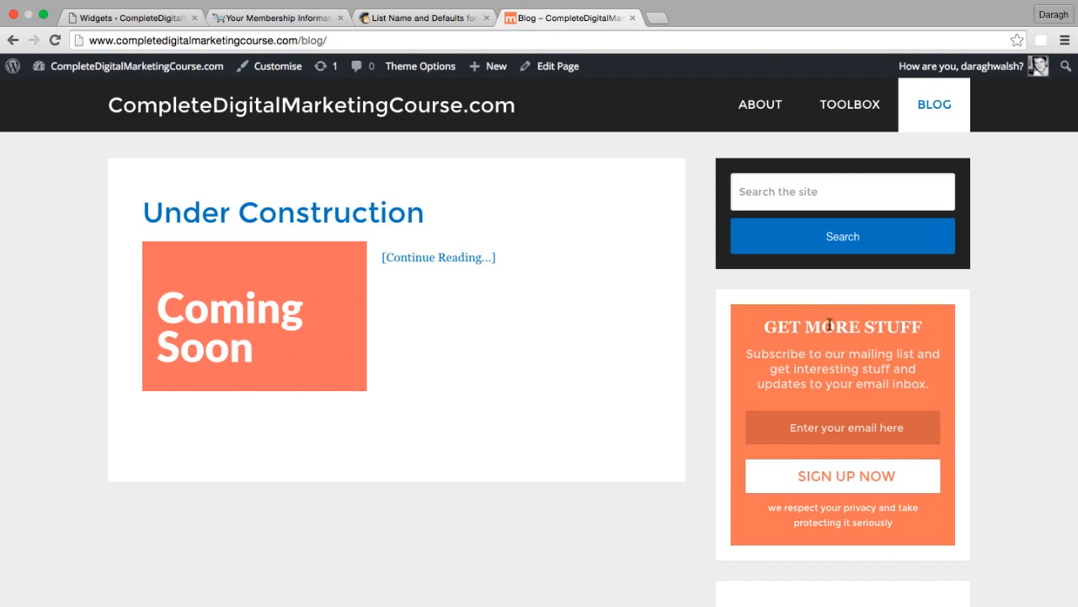
Examine the new subscribe widget in the blog sidebar and compare it with the existing email form below it.
scroll(830, 325, down, 2)
drag(764, 287, 940, 288)
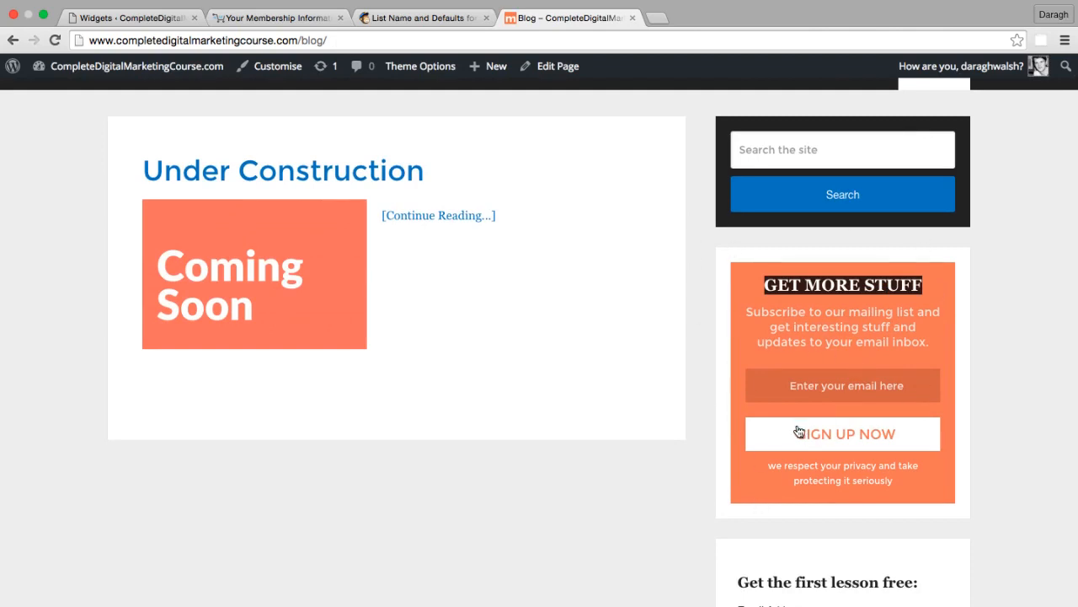
scroll(799, 431, down, 3)
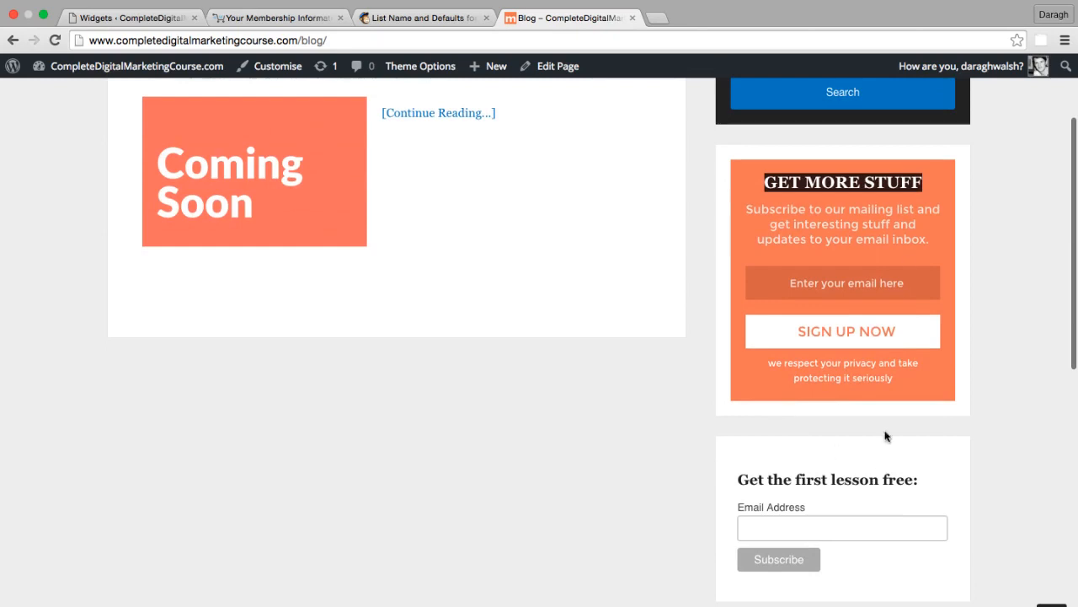
scroll(842, 472, down, 1)
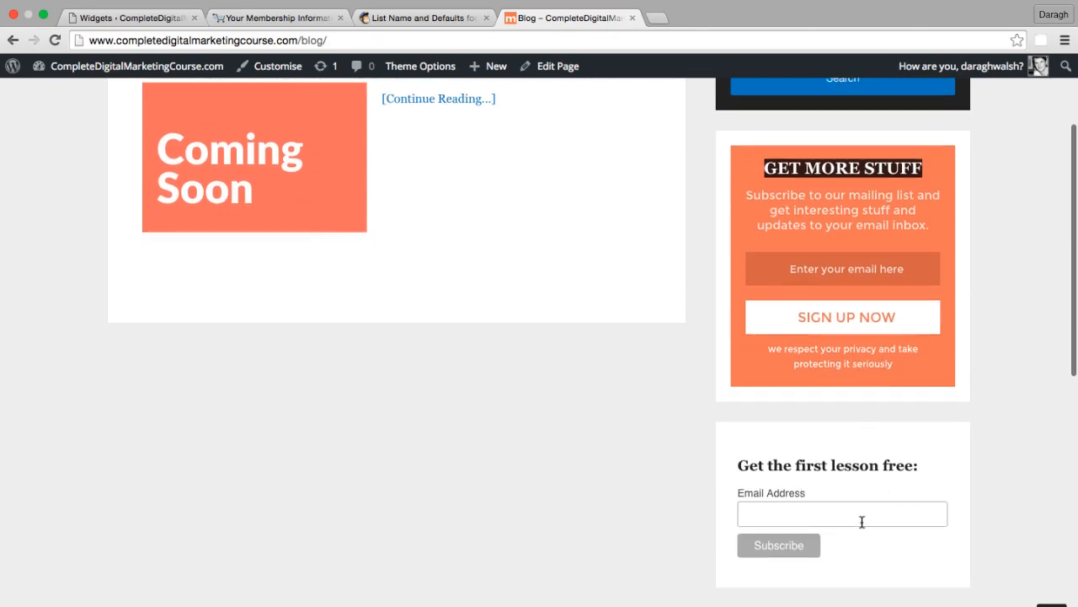
click(699, 368)
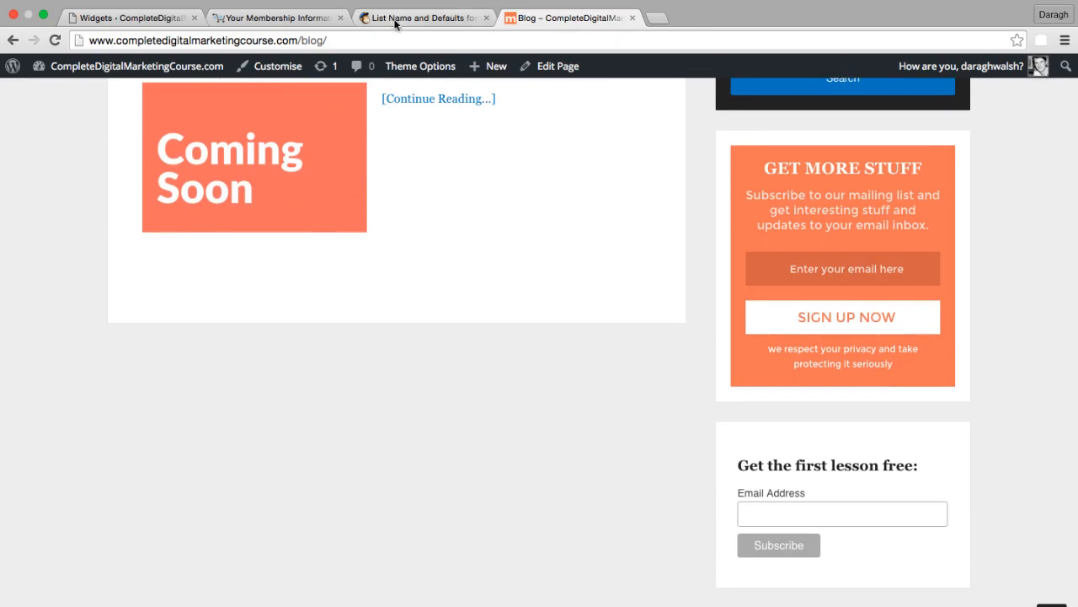
Return to the WordPress widgets page and save the WP Subscribe Pro widget again.
click(257, 16)
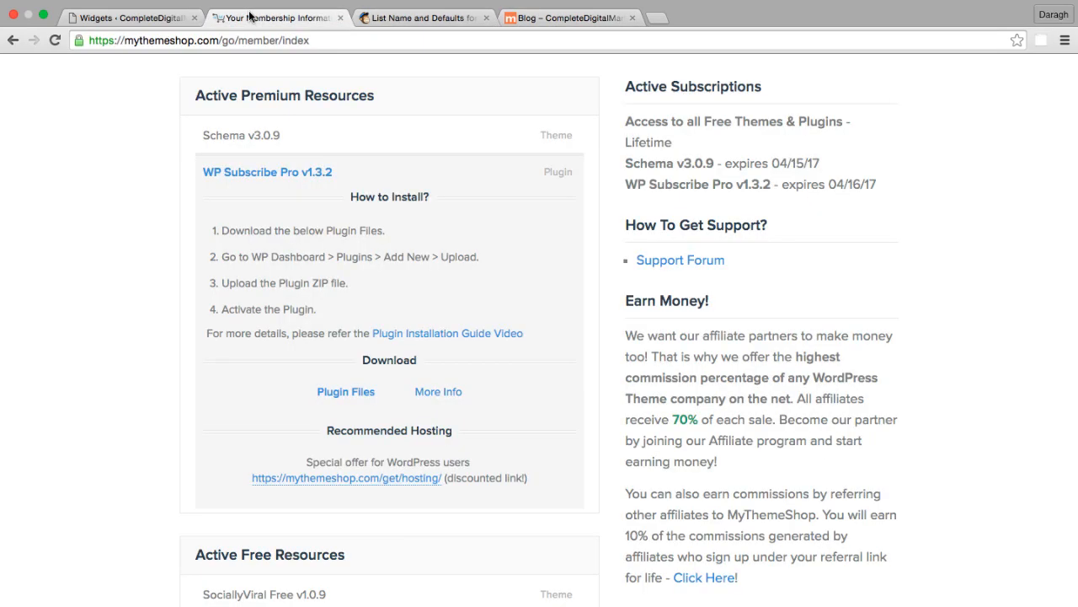
click(160, 18)
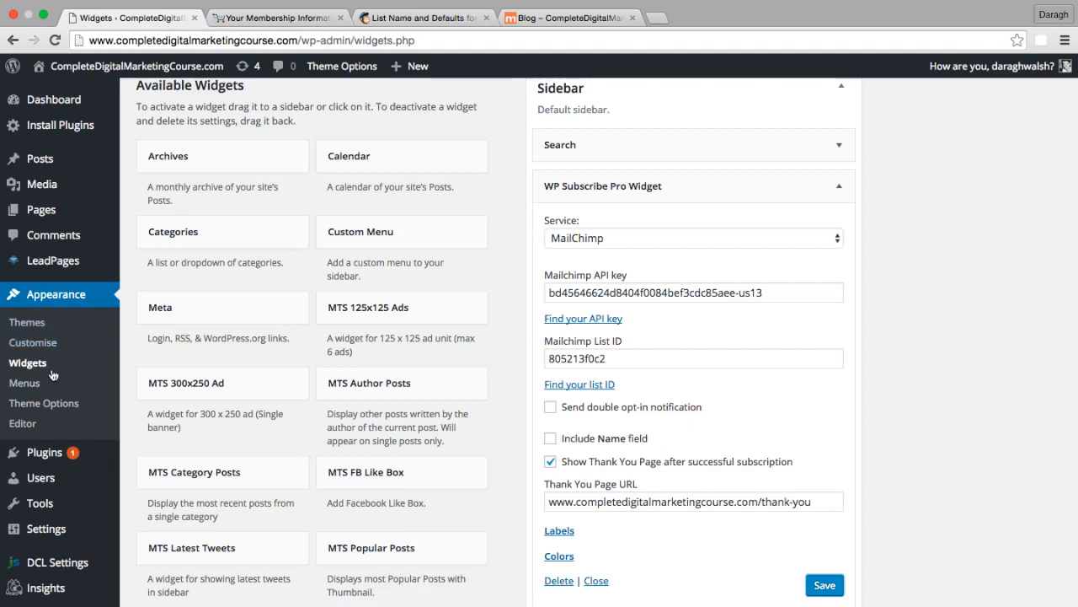
scroll(51, 374, down, 2)
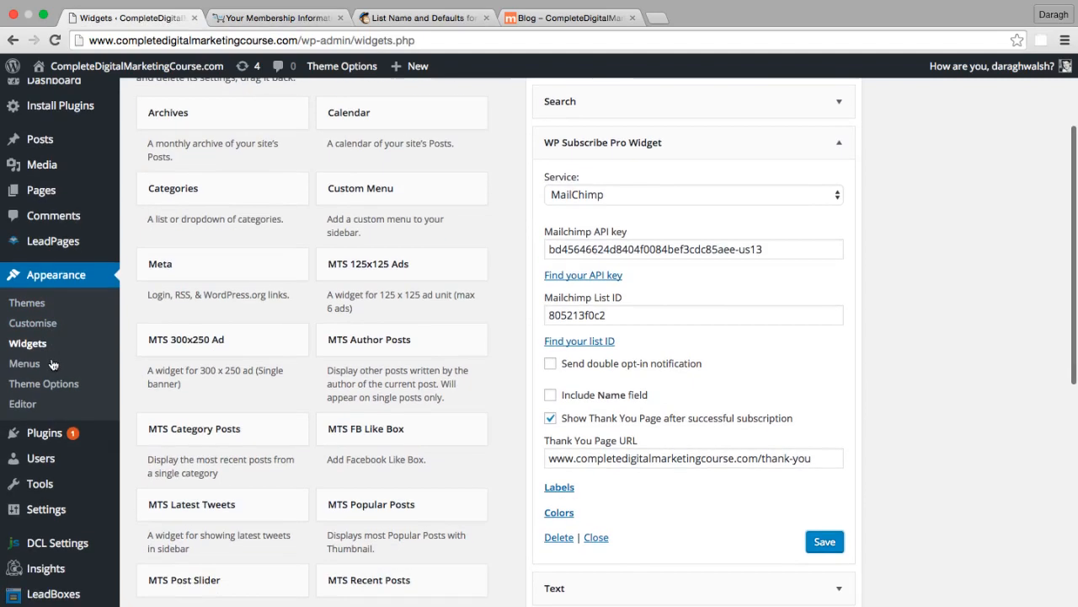
mouse_move(45, 438)
click(825, 541)
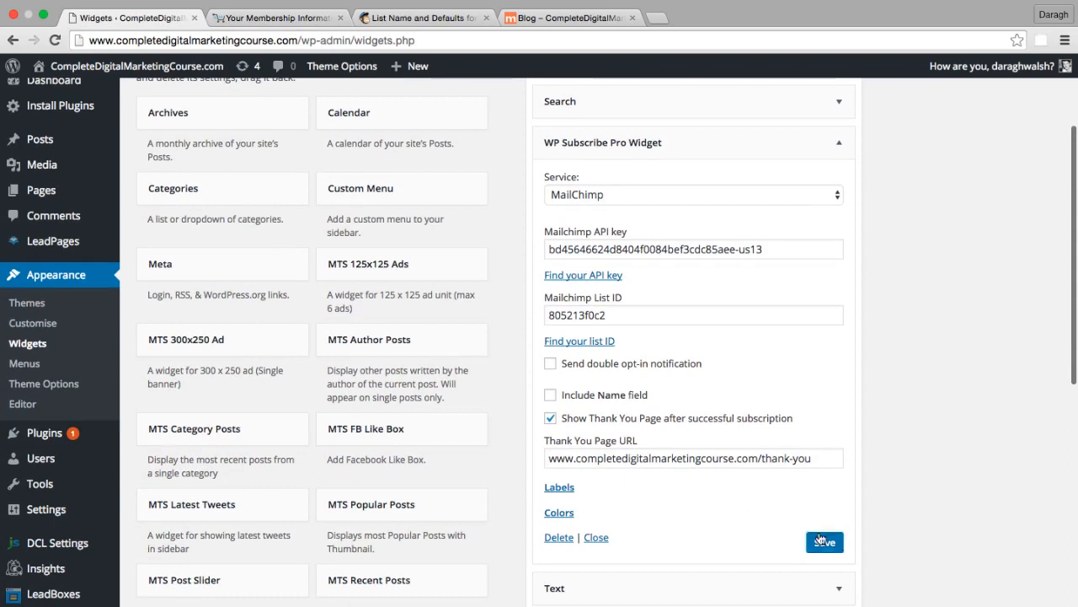
Open the settings of the WP Subscribe Pro plugin from the installed plugins list.
mouse_move(41, 434)
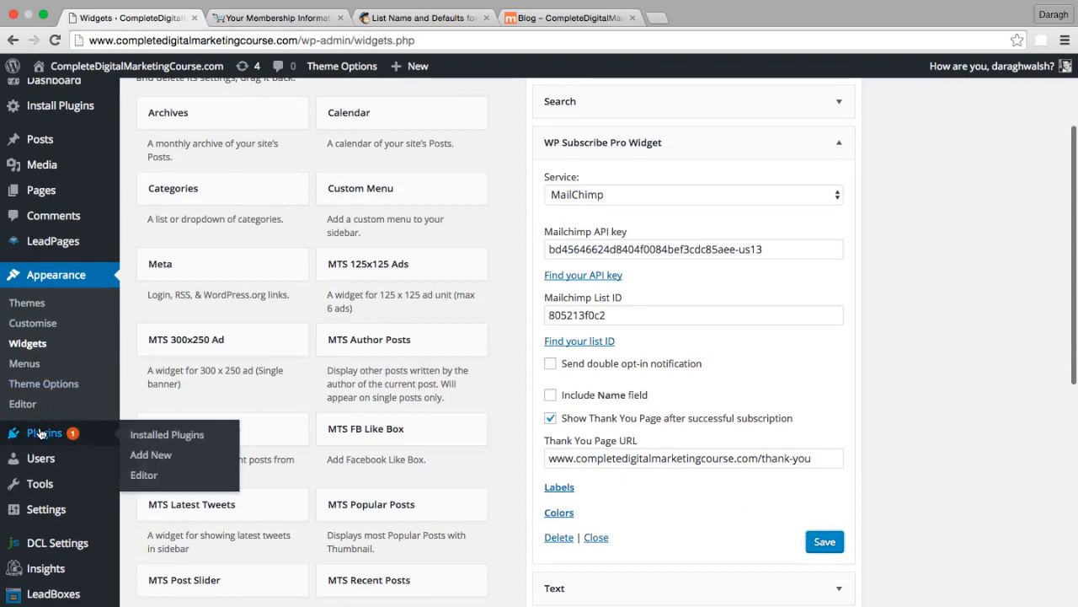
click(155, 440)
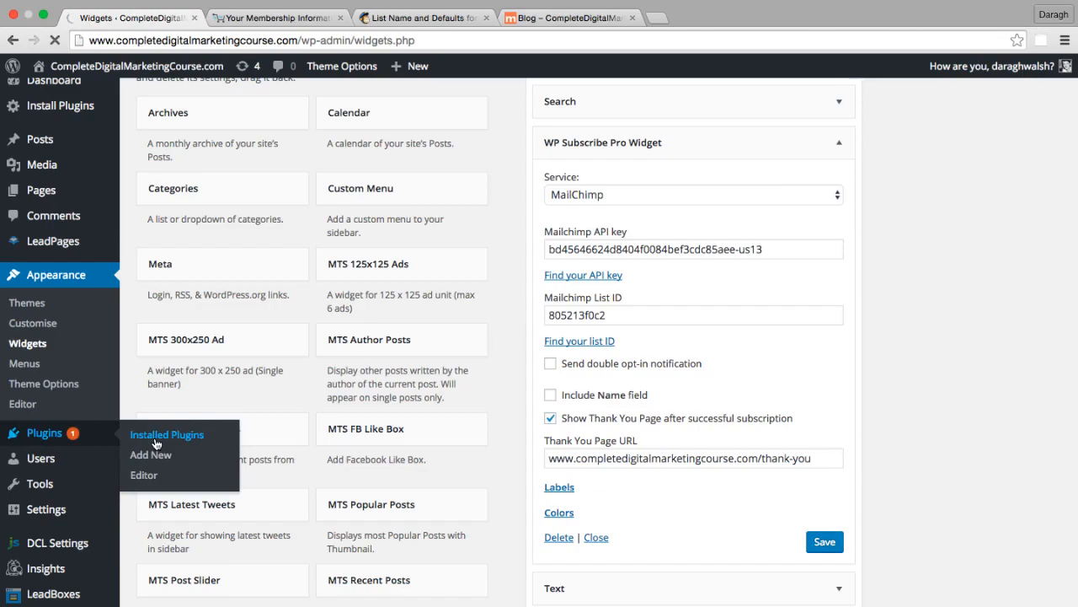
scroll(317, 388, down, 5)
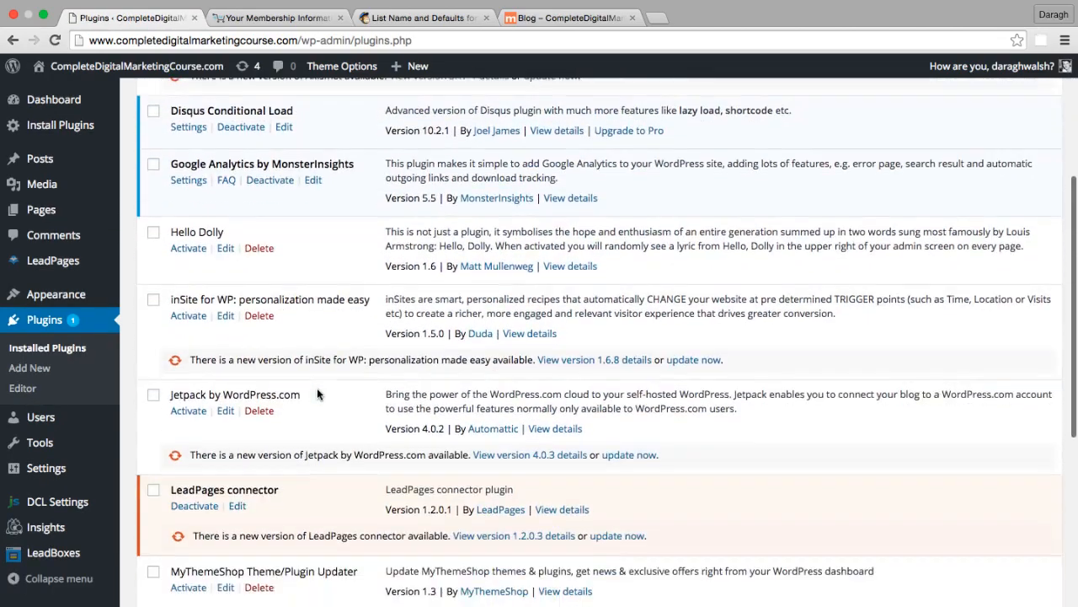
scroll(318, 393, down, 6)
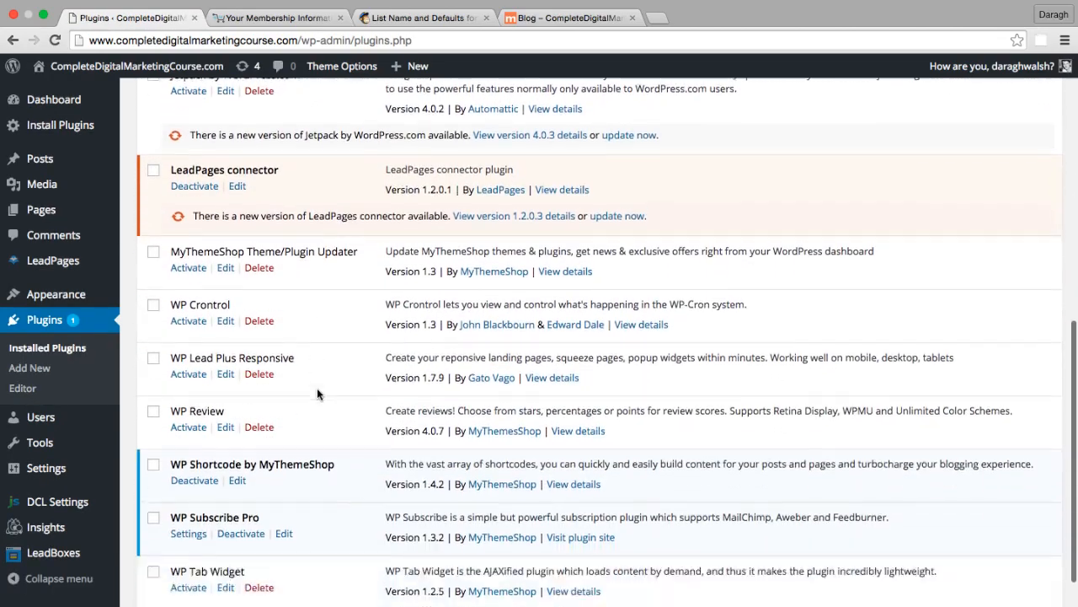
scroll(317, 393, down, 1)
click(187, 473)
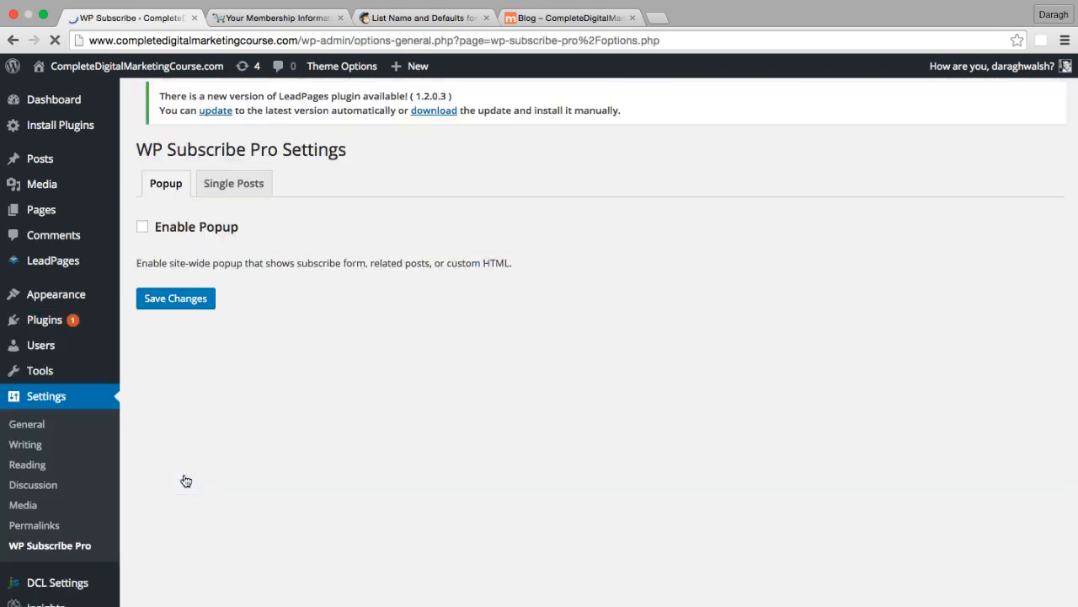
Enable the site-wide popup with the subscribe form, preview it, and close the preview.
click(142, 238)
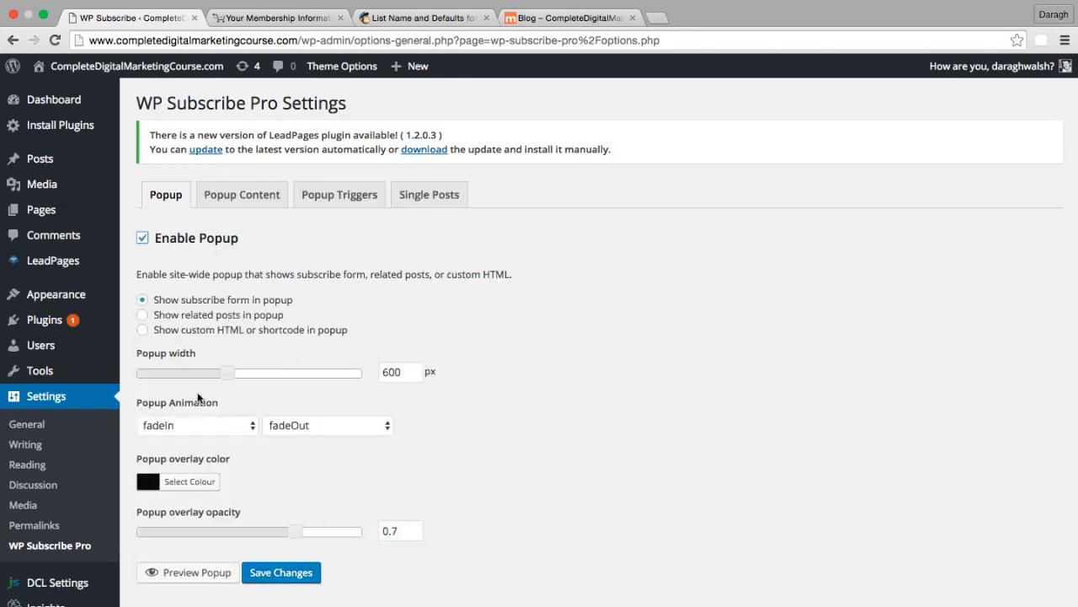
click(187, 572)
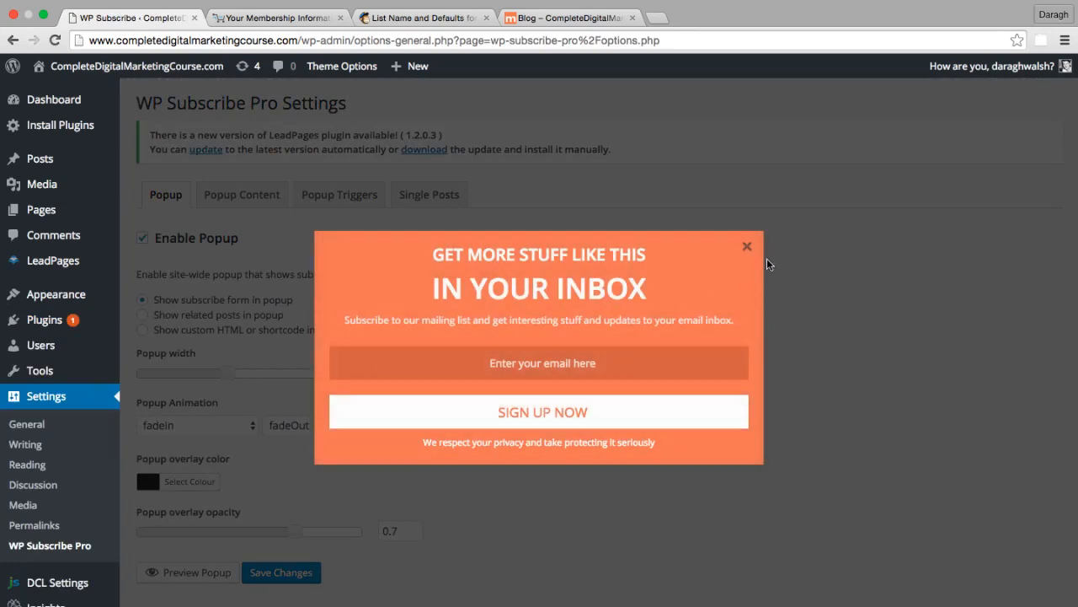
click(748, 245)
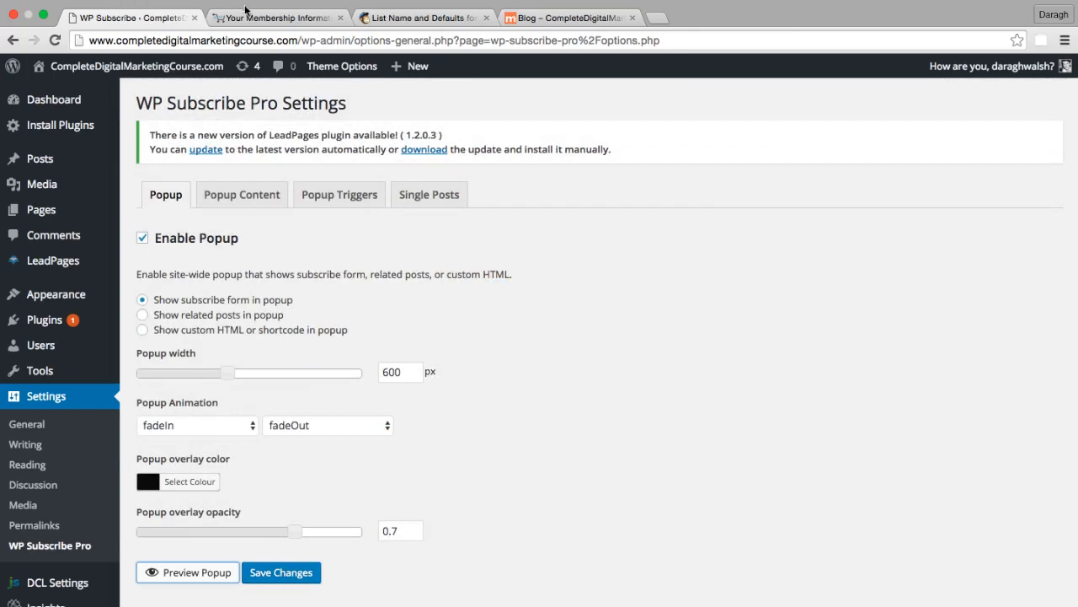
Go back to the live blog page and open the site's About page to view its subscribe forms.
click(268, 20)
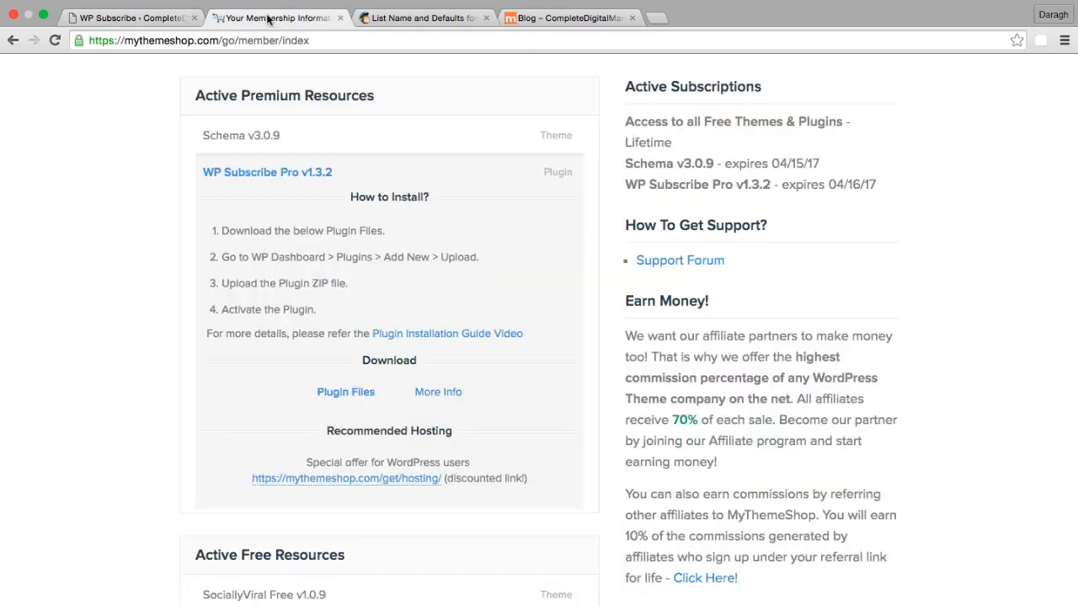
click(556, 18)
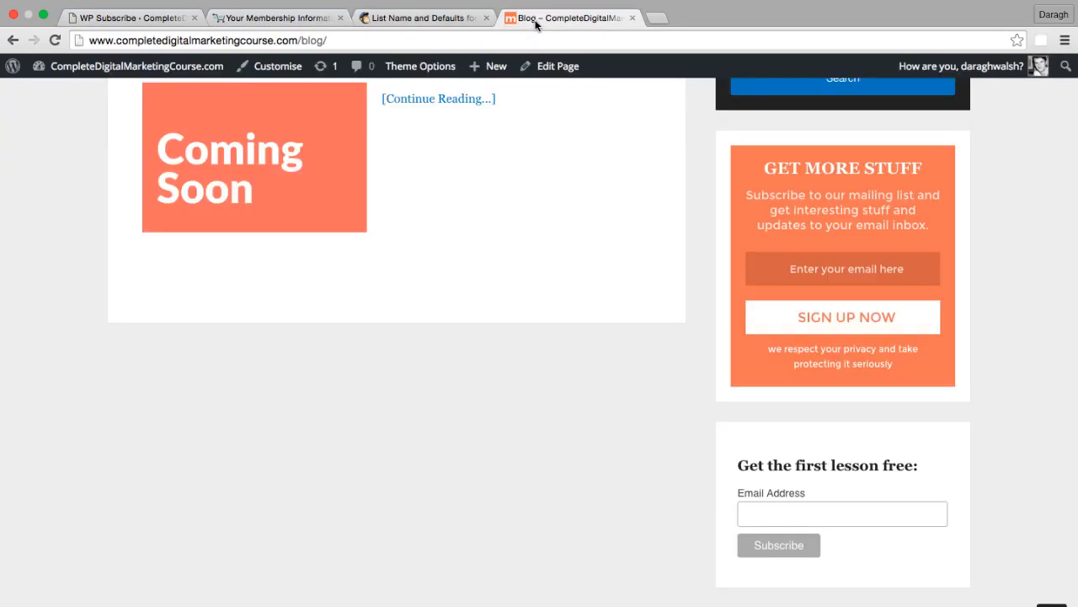
scroll(884, 169, up, 4)
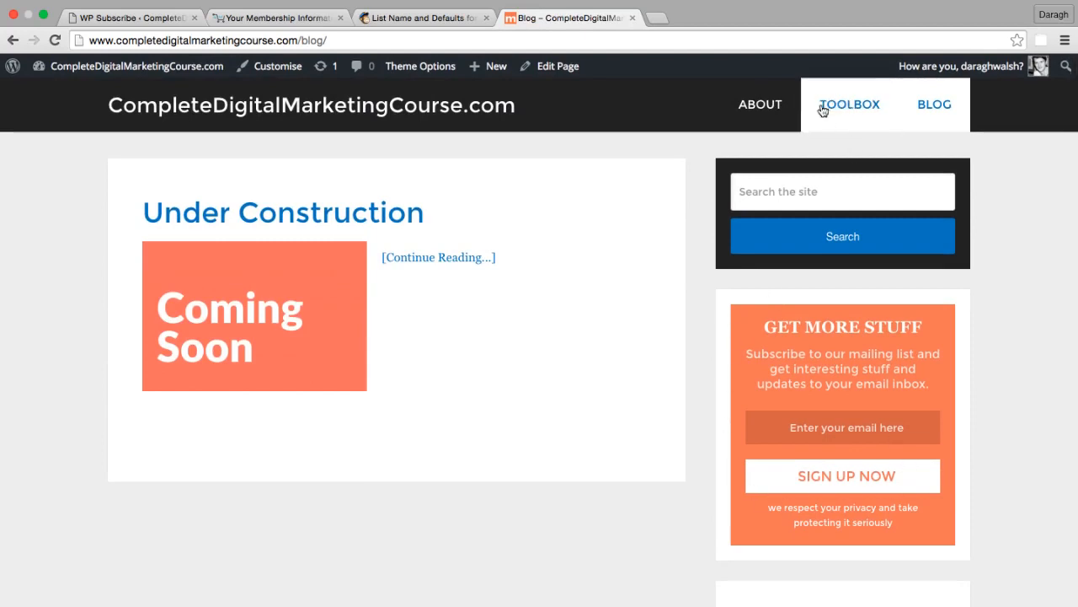
click(776, 105)
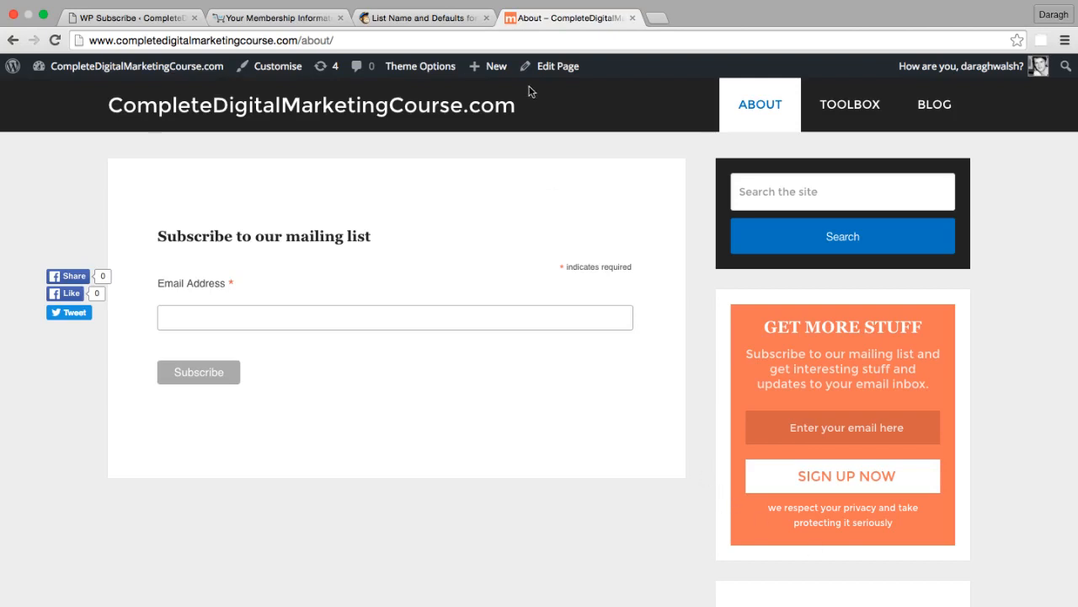
Return to the WP Subscribe Pro settings page and bring up the plugin management options.
click(135, 17)
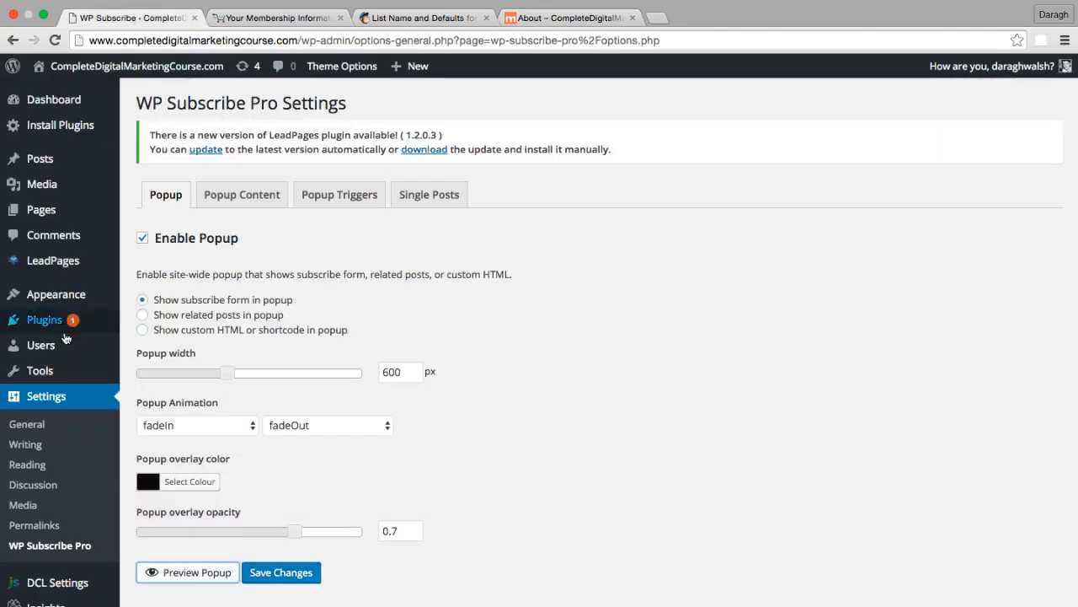
mouse_move(64, 339)
mouse_move(49, 322)
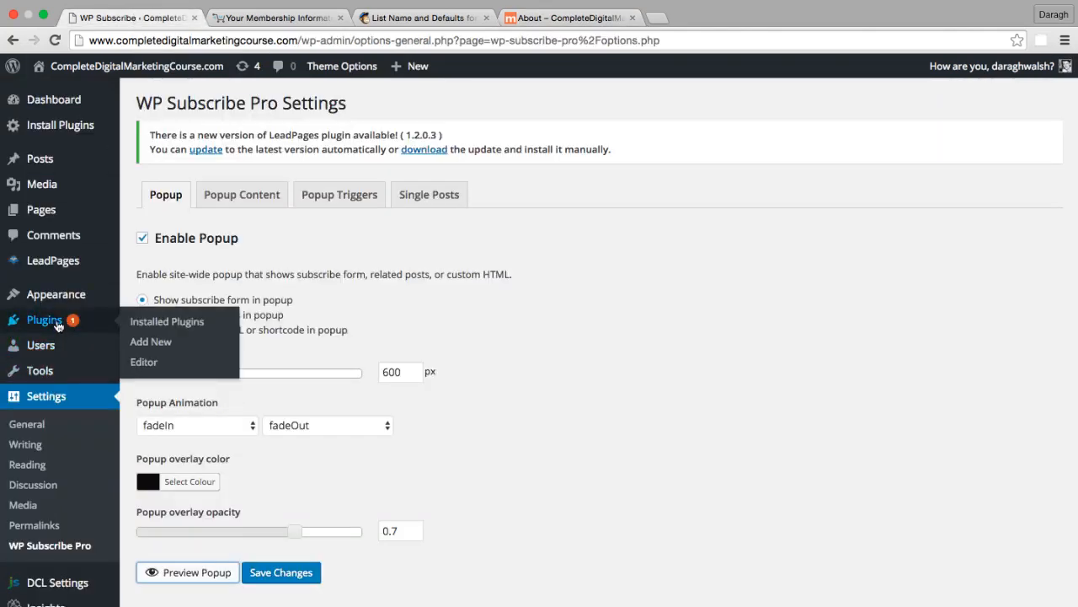